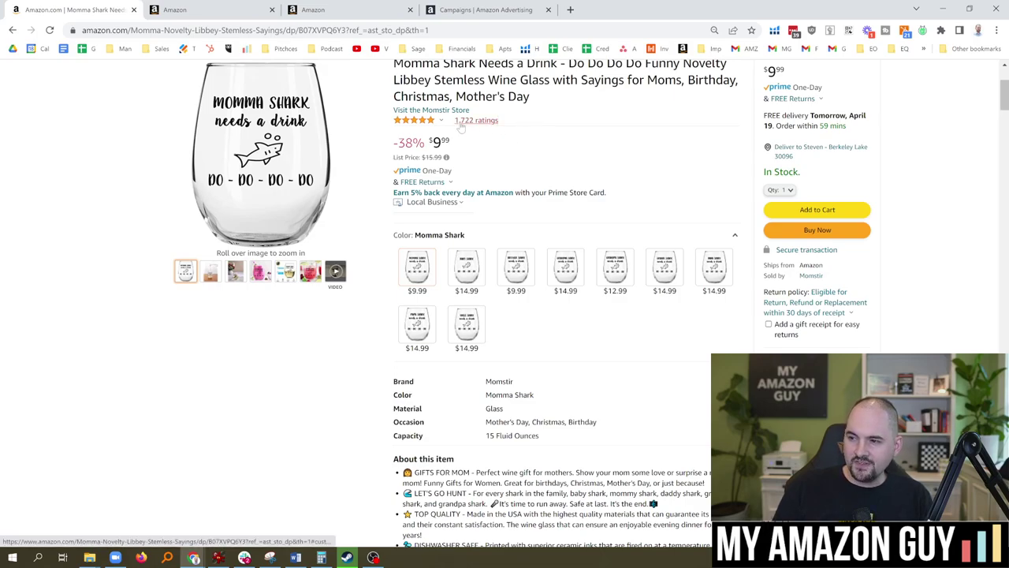
Step: Highlight the 4.8 out of 5 average rating and scroll down to the sales rank chart
mouse_move(438, 125)
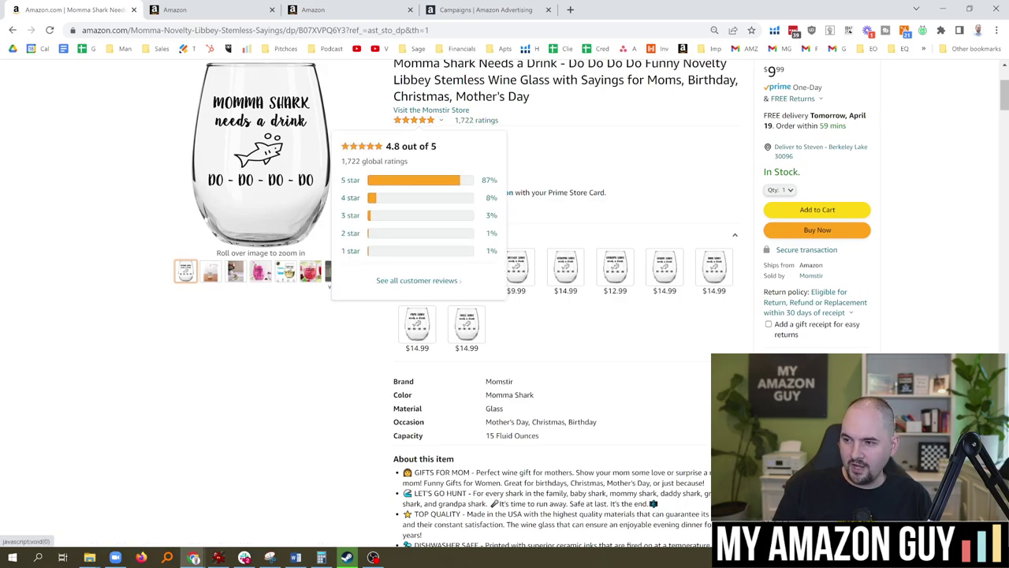
left_click_drag(435, 148, 387, 152)
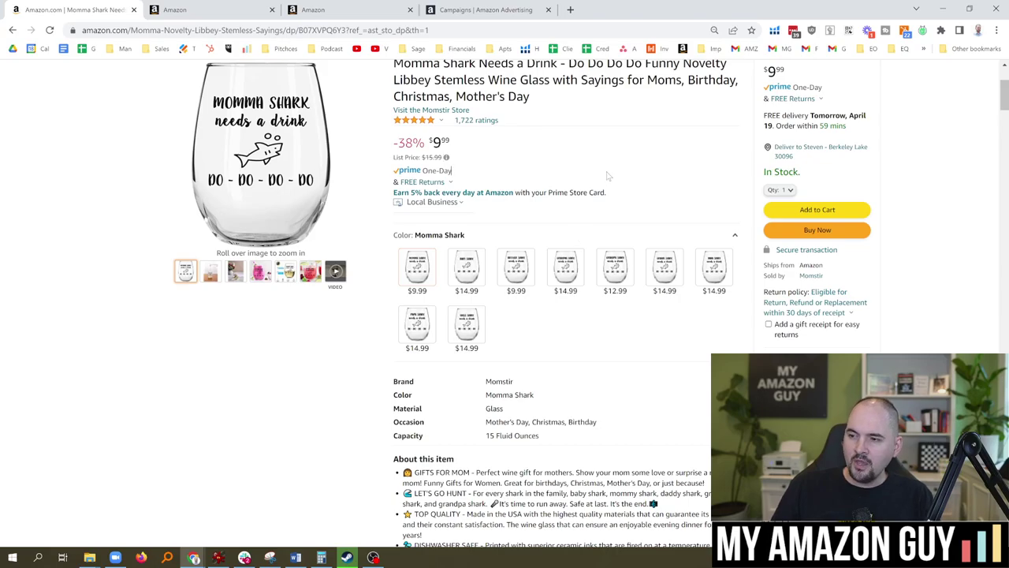
left_click_drag(1005, 107, 1006, 139)
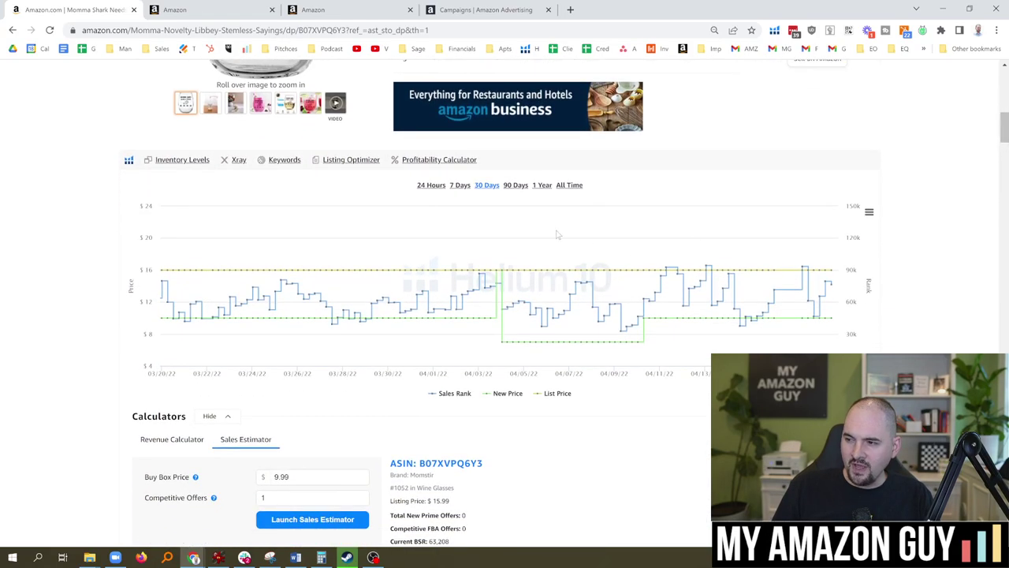
Step: Chart sales rank over 1 Year, 30 Days, 90 Days, then All Time before viewing Seller Central inventory
left_click(543, 186)
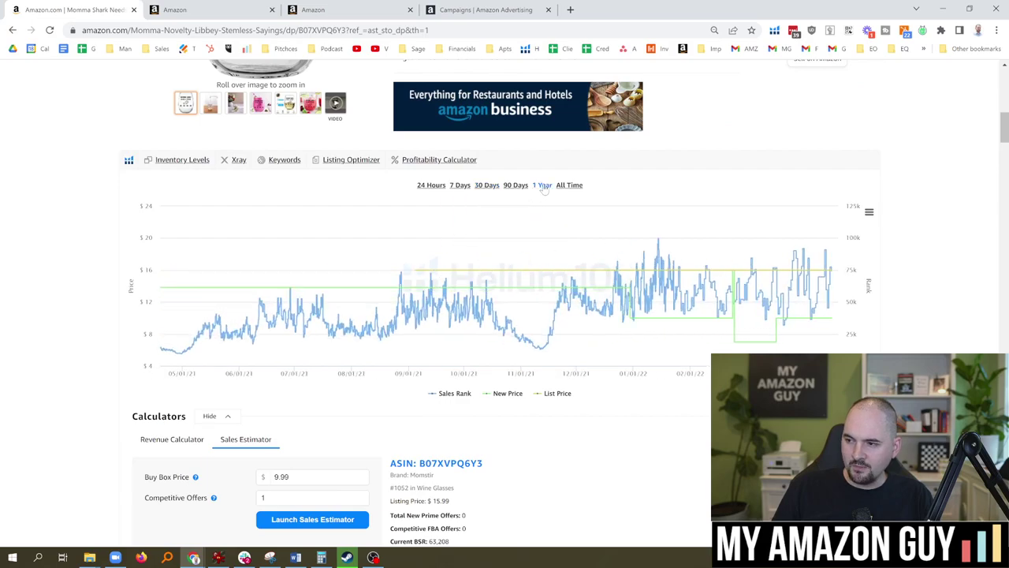
left_click(483, 188)
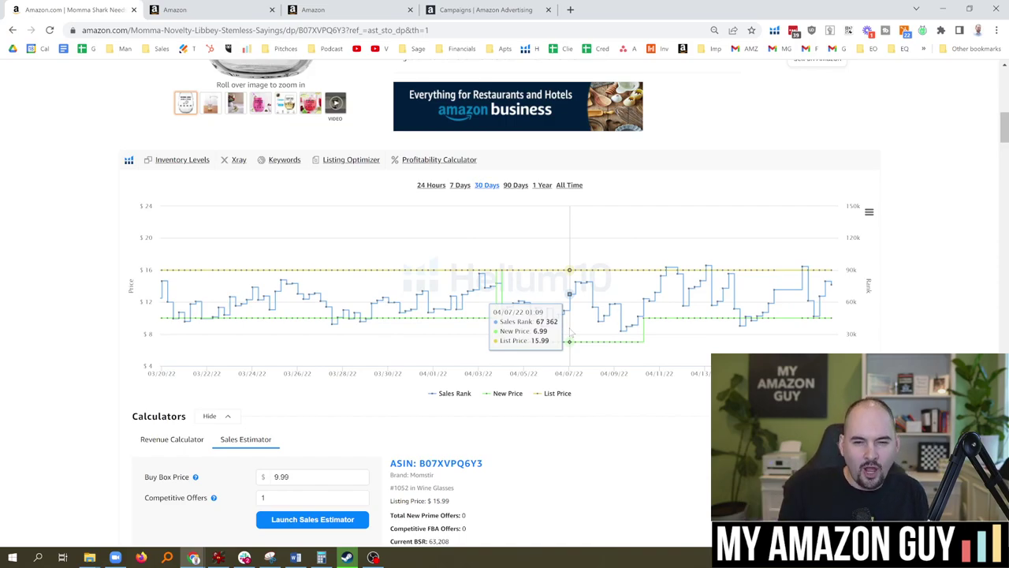
left_click(514, 185)
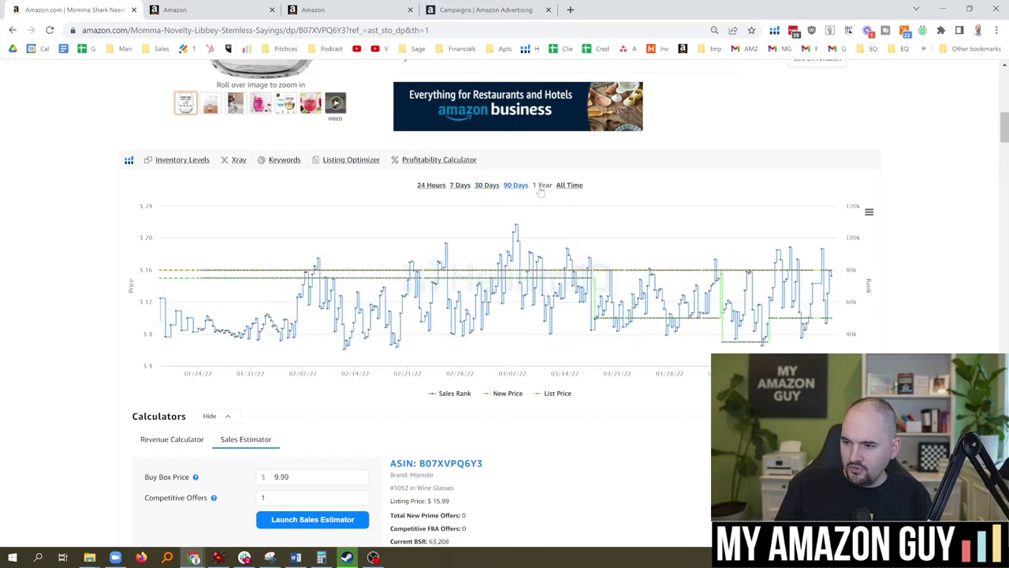
left_click(542, 186)
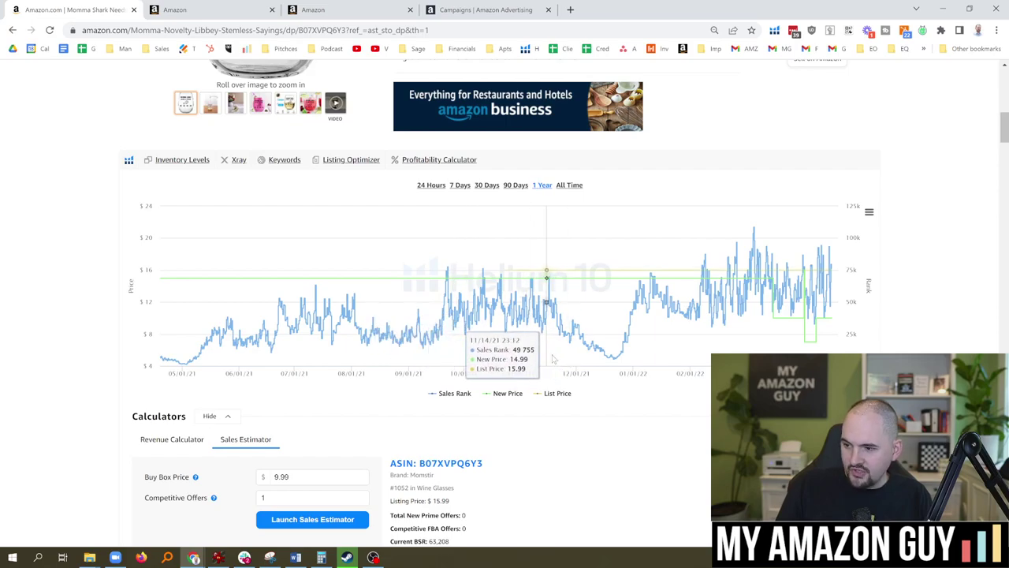
left_click(578, 187)
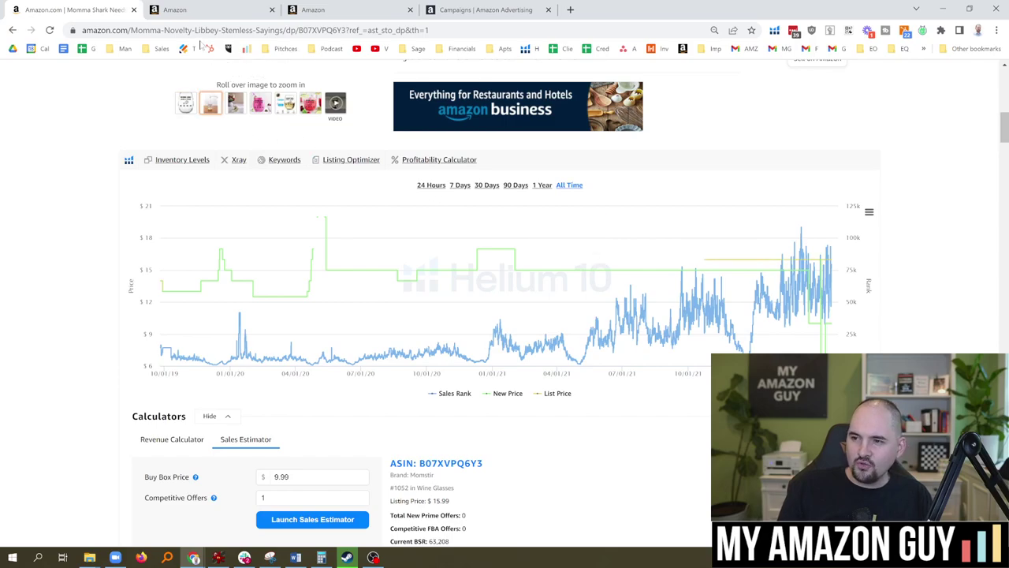
left_click(198, 6)
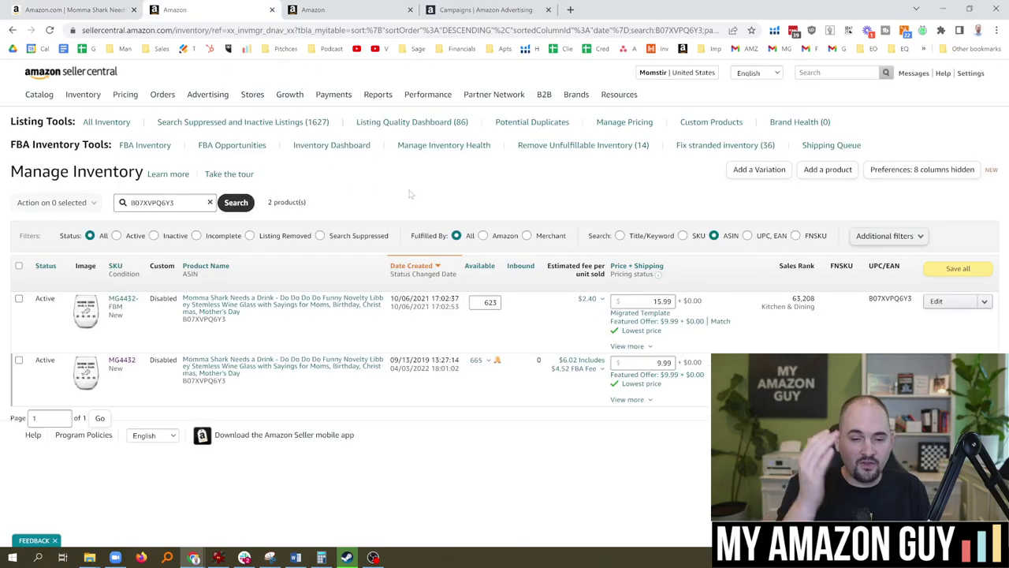
Step: Copy the second listing's ASIN B07XVPQ6Y3 and go back to the top of the Amazon product page
left_click(108, 8)
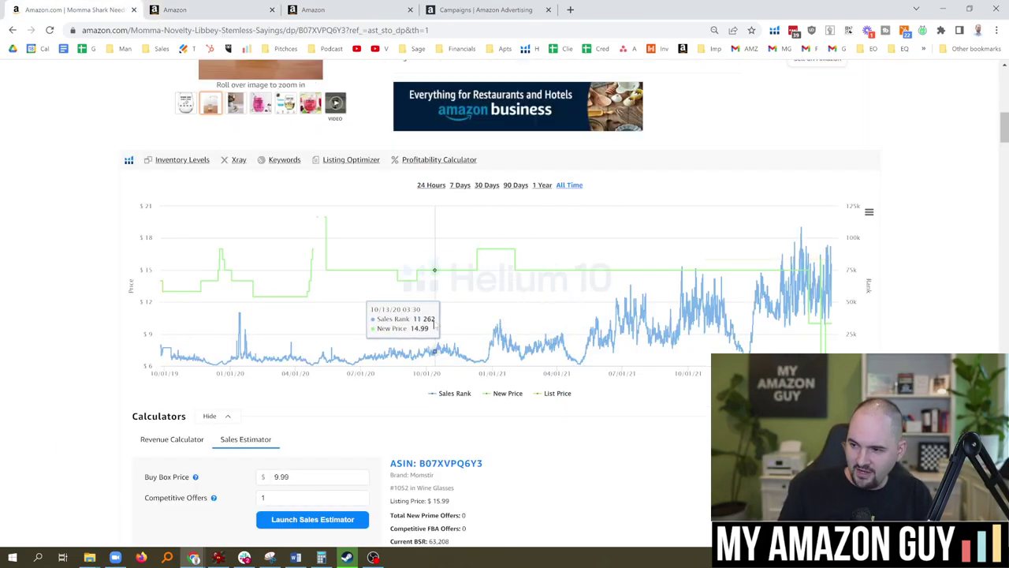
left_click(175, 9)
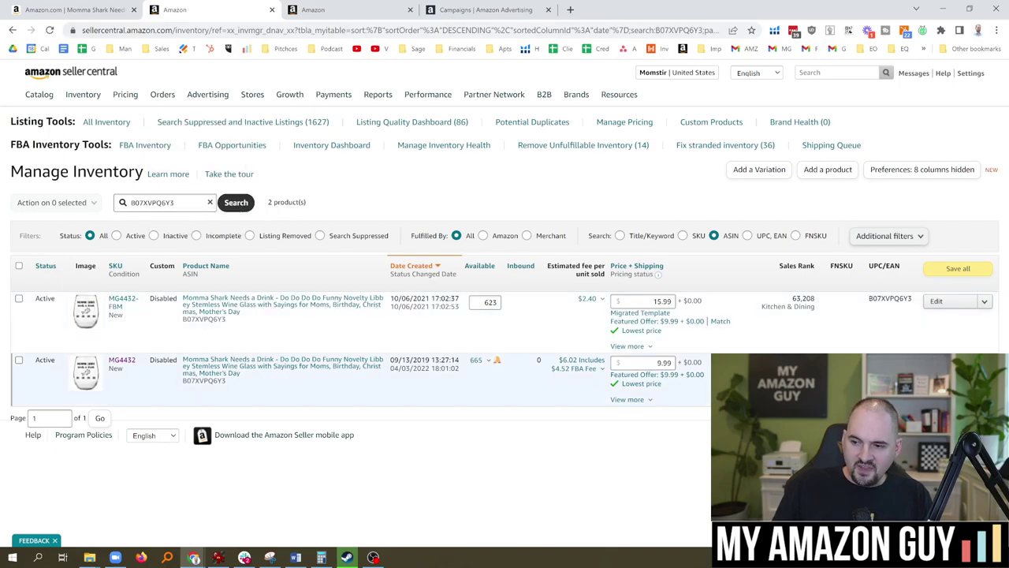
double_click(204, 380)
key("ctrl+c")
left_click(118, 9)
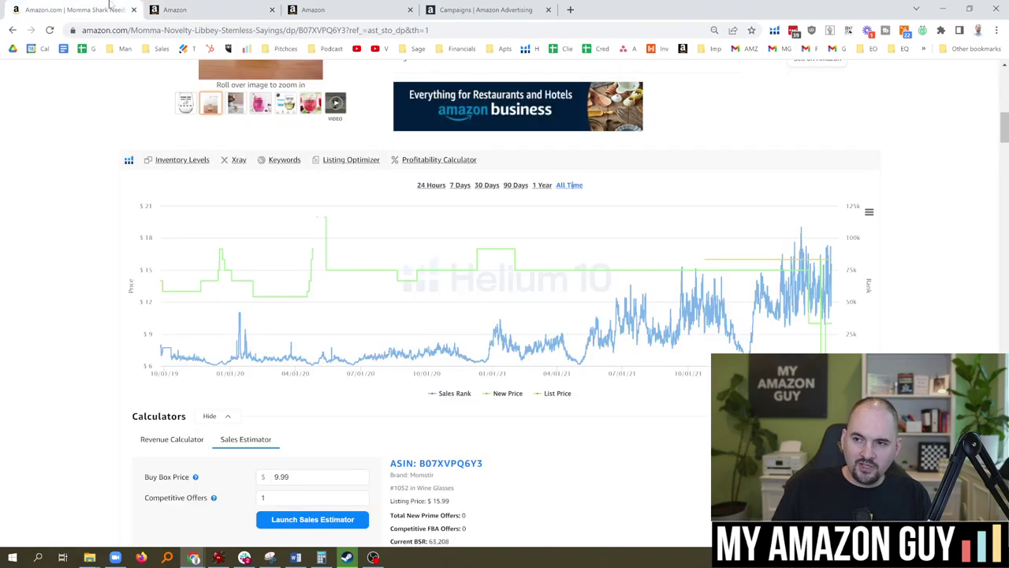
scroll(345, 229, "up", 3)
scroll(346, 228, "up", 5)
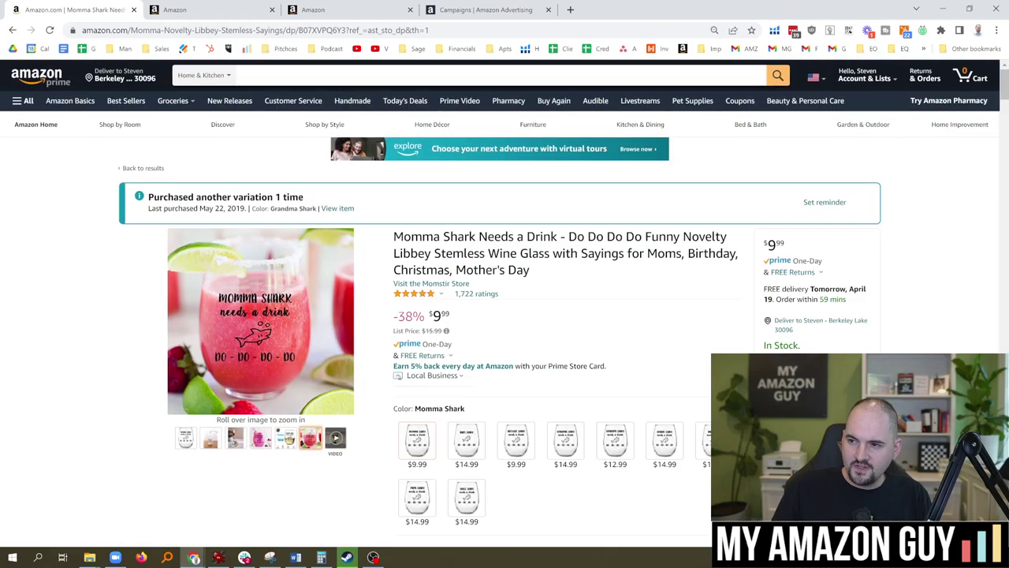
Step: Search Amazon.com for ASIN B07XVPQ6Y3, look over the matching result, then return to Seller Central inventory
left_click(240, 75)
left_click(36, 77)
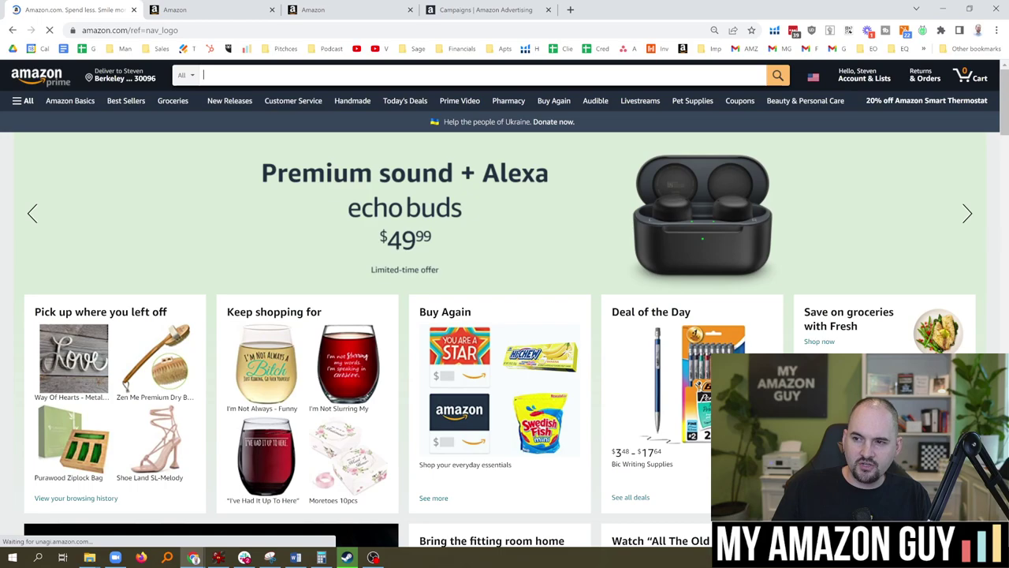
left_click(221, 75)
key("ctrl+v")
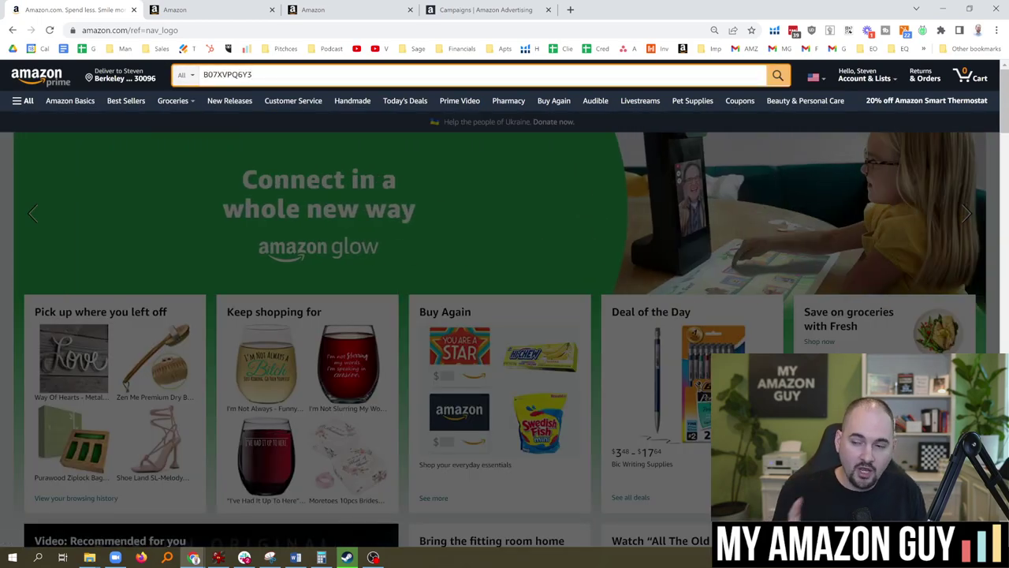
key("Return")
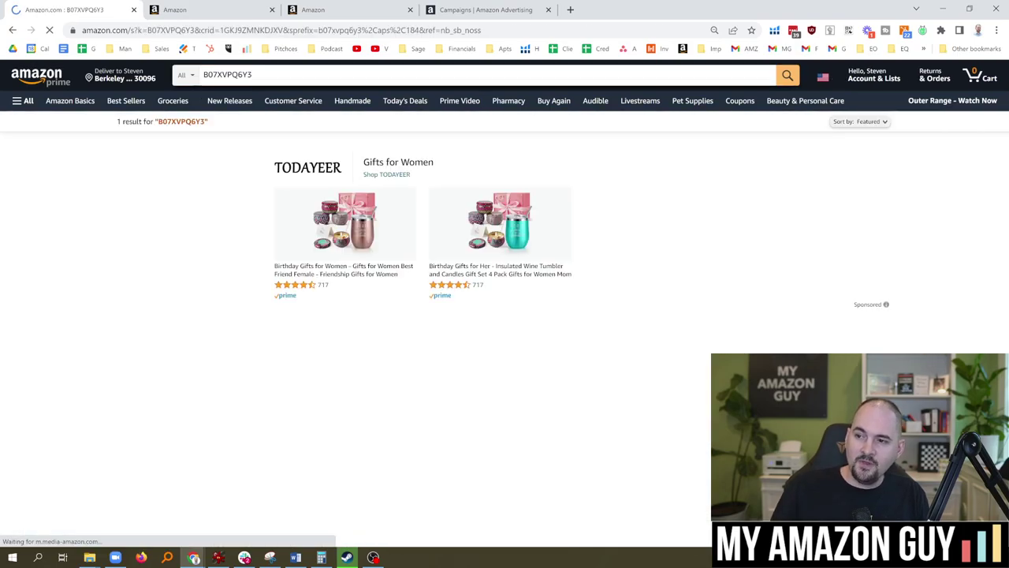
scroll(482, 214, "down", 2)
scroll(481, 215, "down", 2)
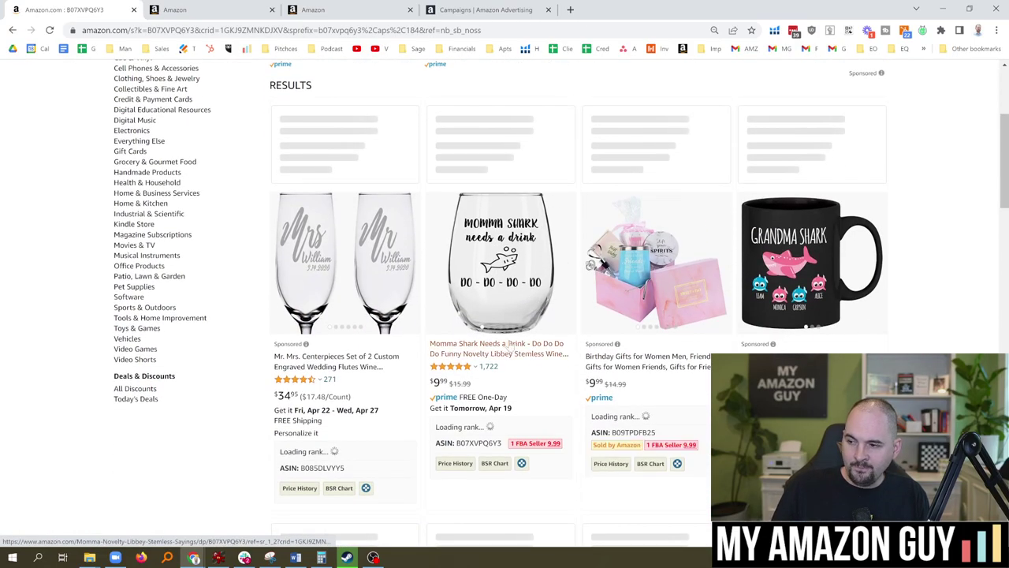
mouse_move(482, 288)
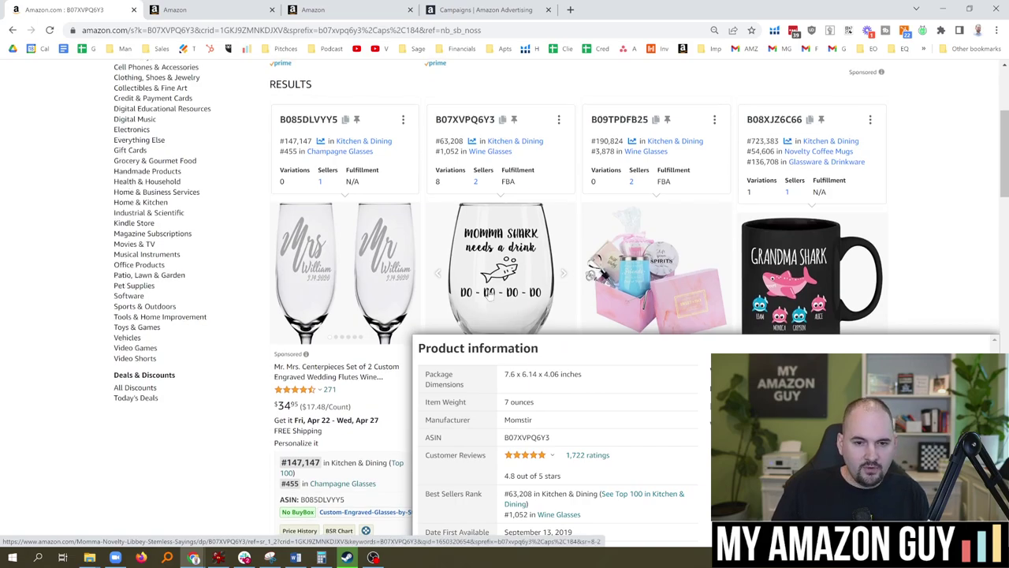
scroll(487, 294, "down", 2)
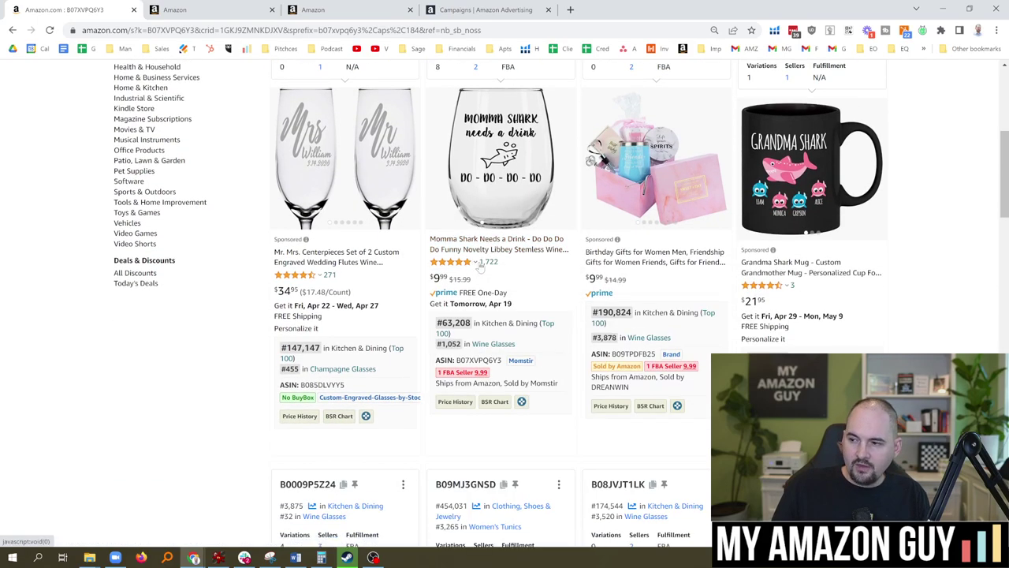
left_click(237, 8)
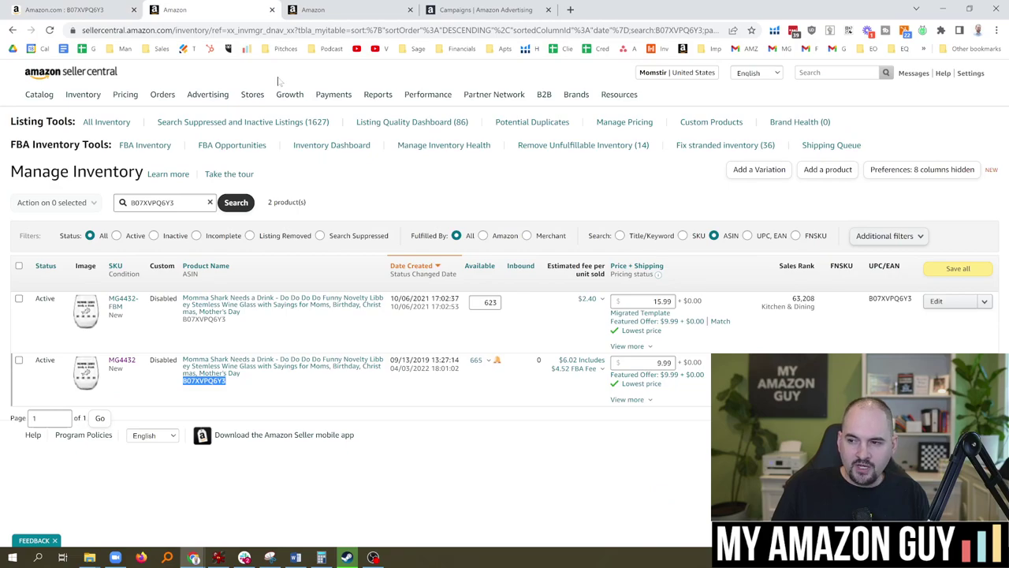
Step: Show the MG4432 row's 665 Available breakdown and highlight its Reserved 2 row
left_click(468, 209)
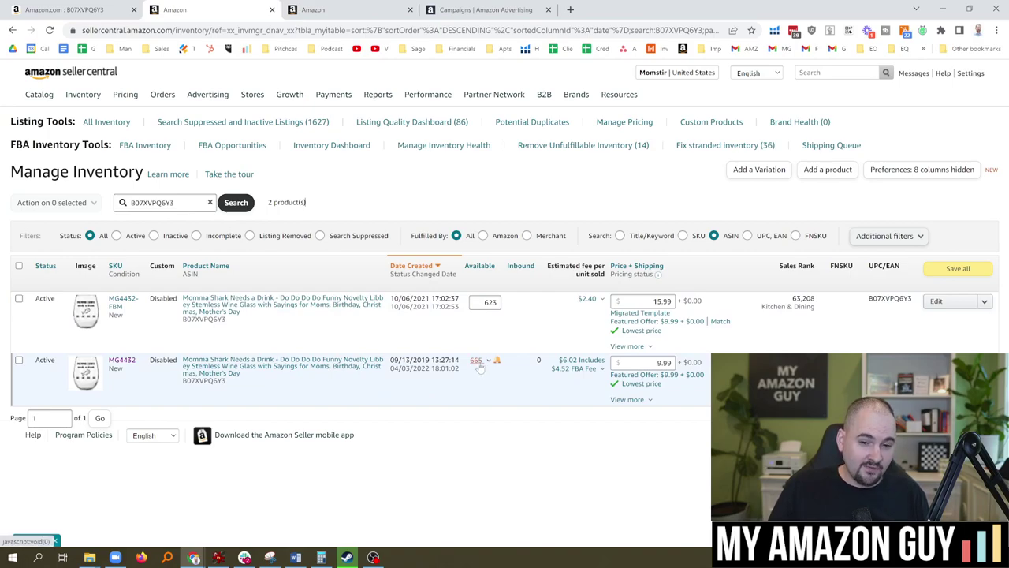
left_click(477, 363)
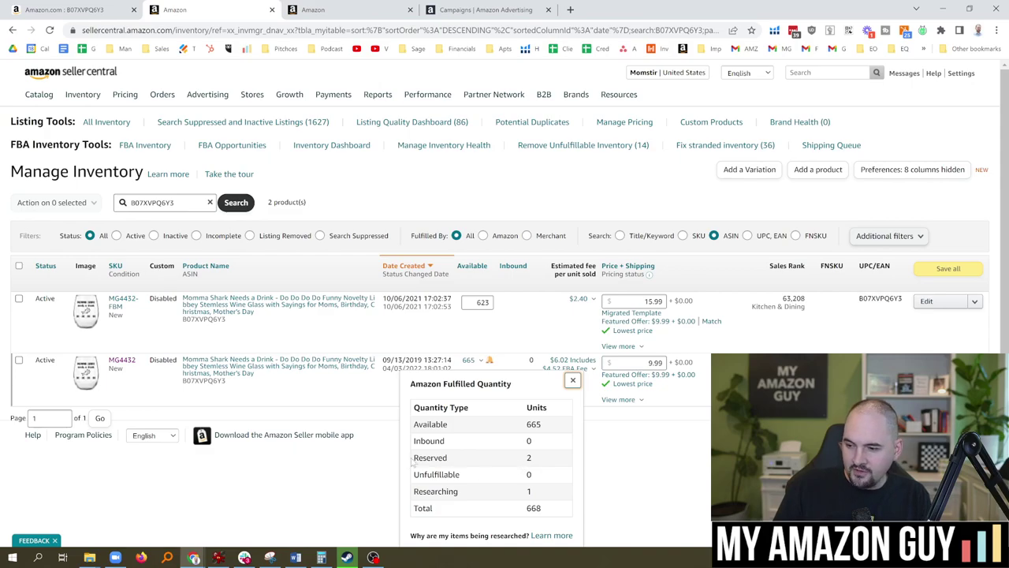
left_click_drag(414, 457, 532, 458)
Step: Clear the highlight on the Reserved row of the quantity breakdown
left_click(459, 474)
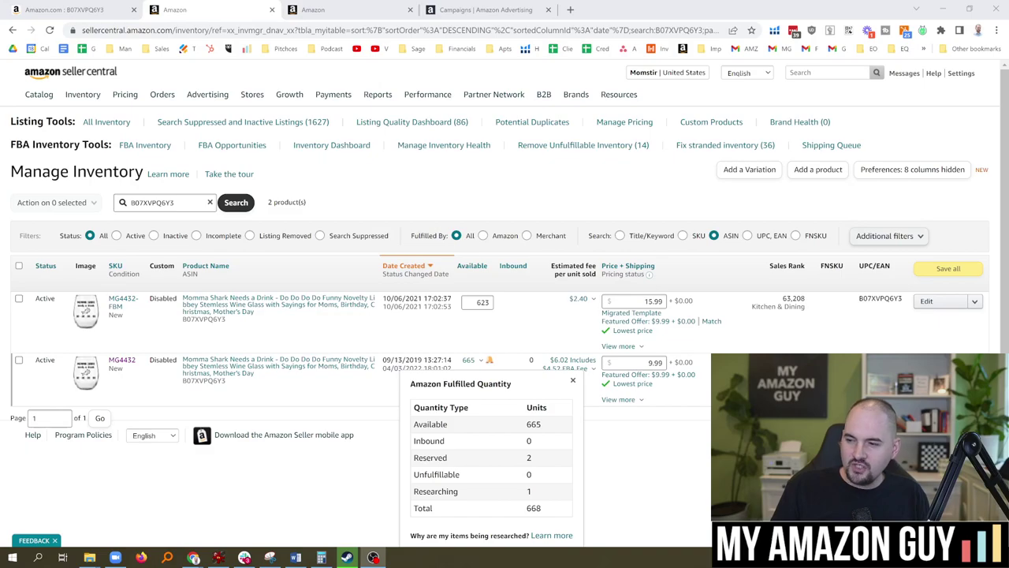
Step: Close the quantity breakdown and open the MG4432 listing editor showing the $9.99 standard price
left_click(487, 340)
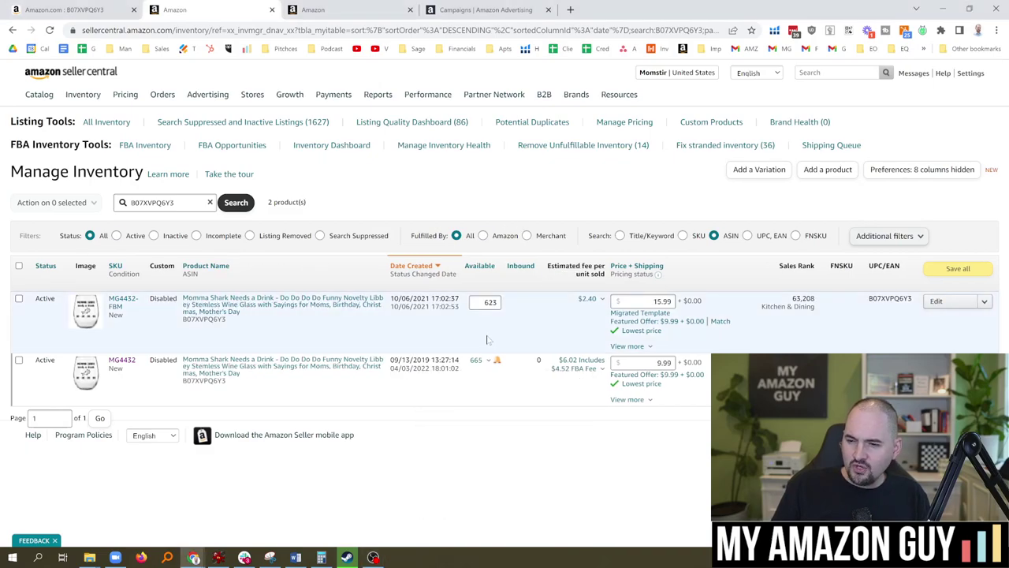
left_click(282, 366)
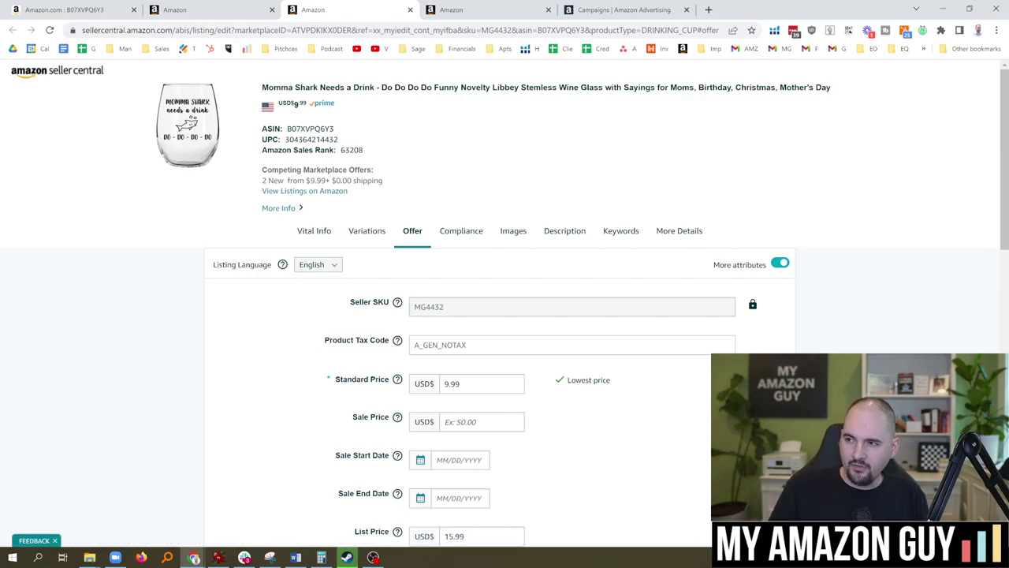
Step: Compare the MG4432 sales overview with the B07XVPQ6Y3 inventory listings, then show the Amazon.com search results
key("ctrl+Tab")
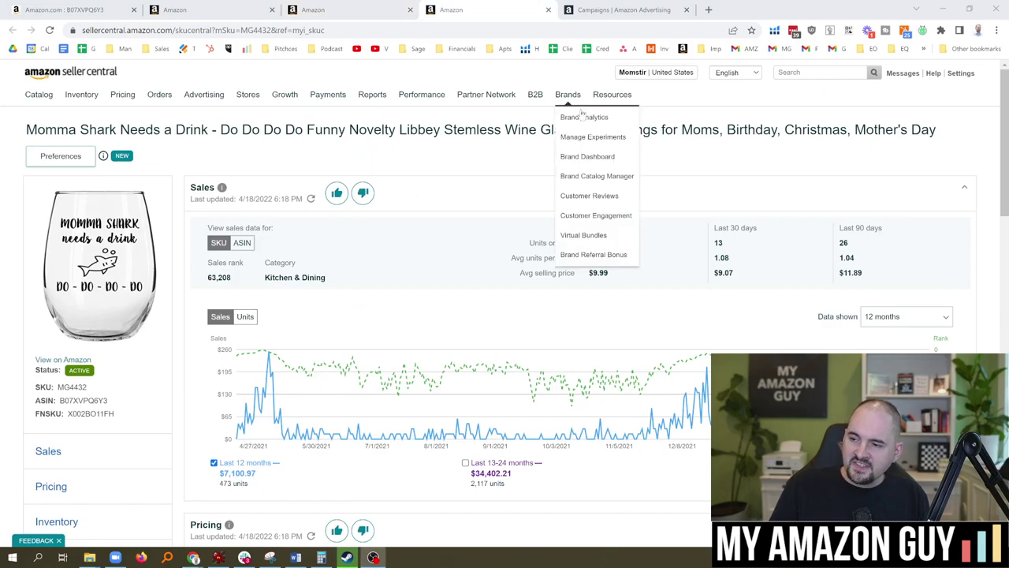
left_click(229, 10)
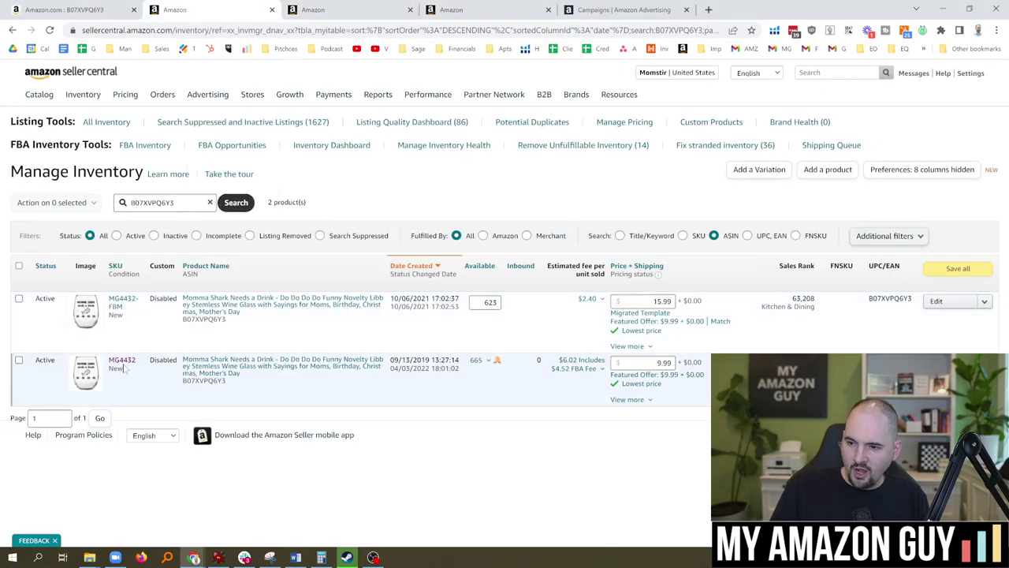
left_click(486, 6)
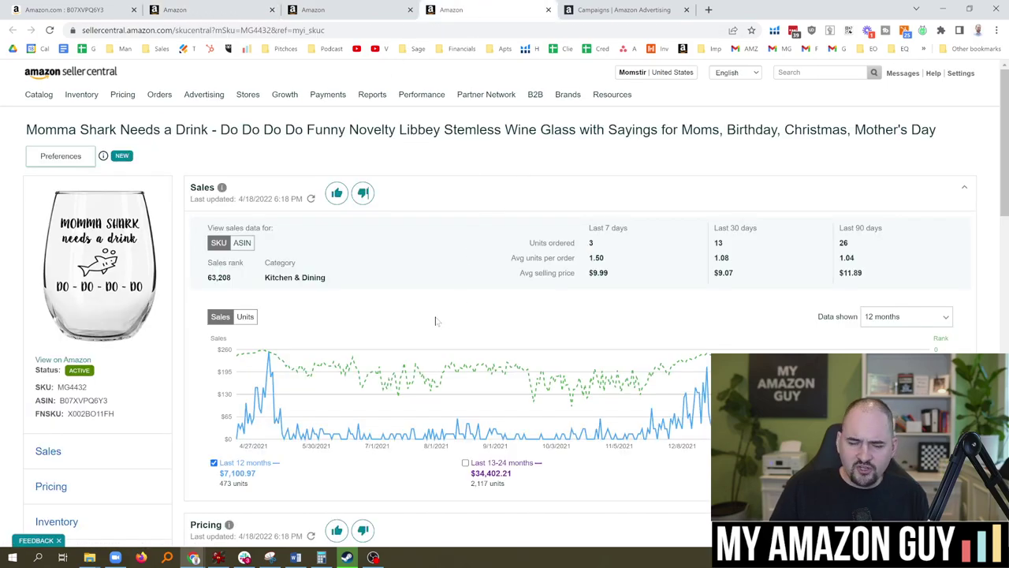
left_click(54, 13)
Step: Open the Momma Shark wine glass page and scroll to its $36.93 Buy it with bundle
scroll(406, 418, "up", 10)
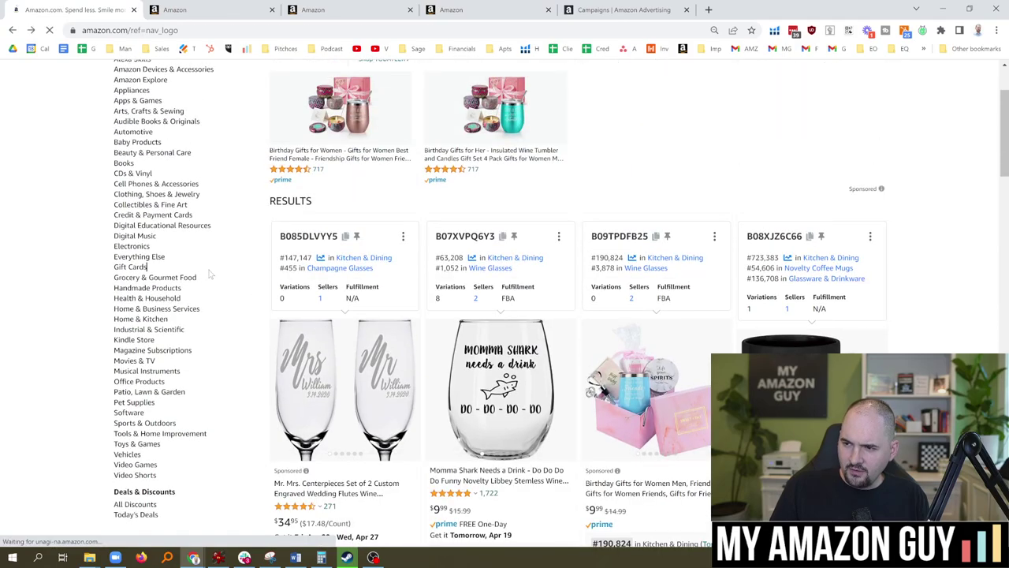
left_click(33, 74)
scroll(313, 323, "down", 2)
left_click(313, 324)
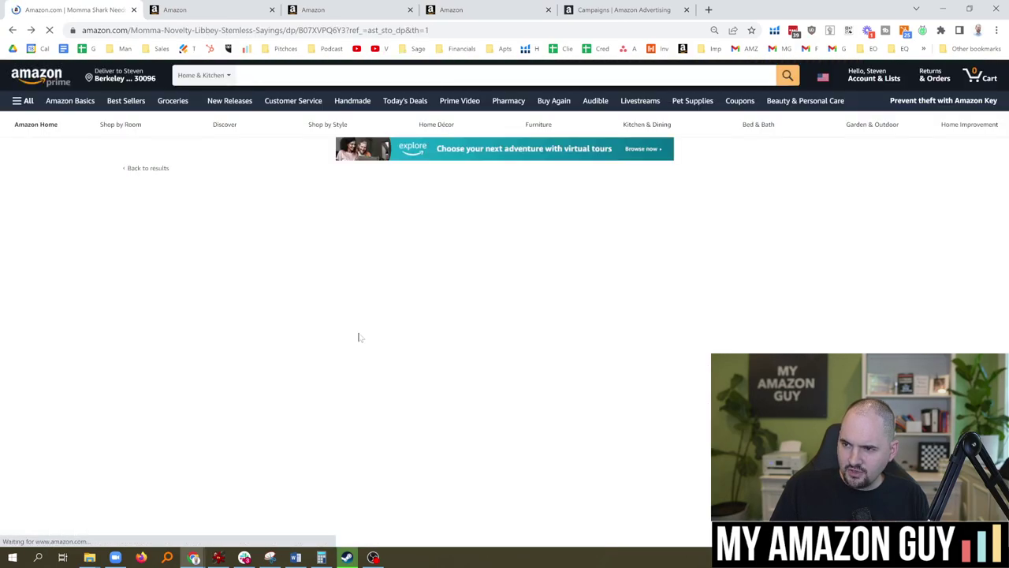
scroll(505, 315, "down", 4)
scroll(500, 253, "down", 6)
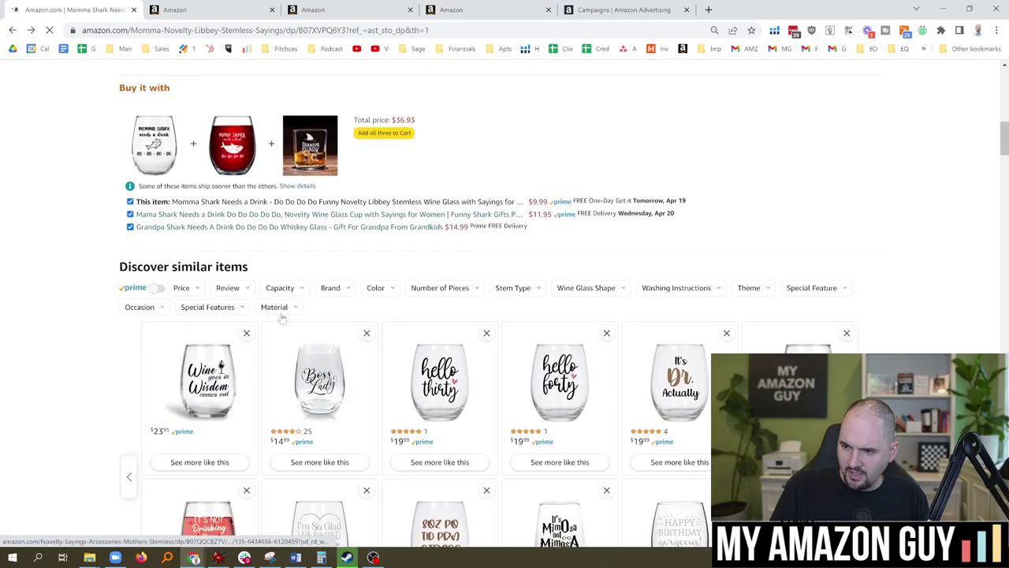
scroll(500, 252, "up", 2)
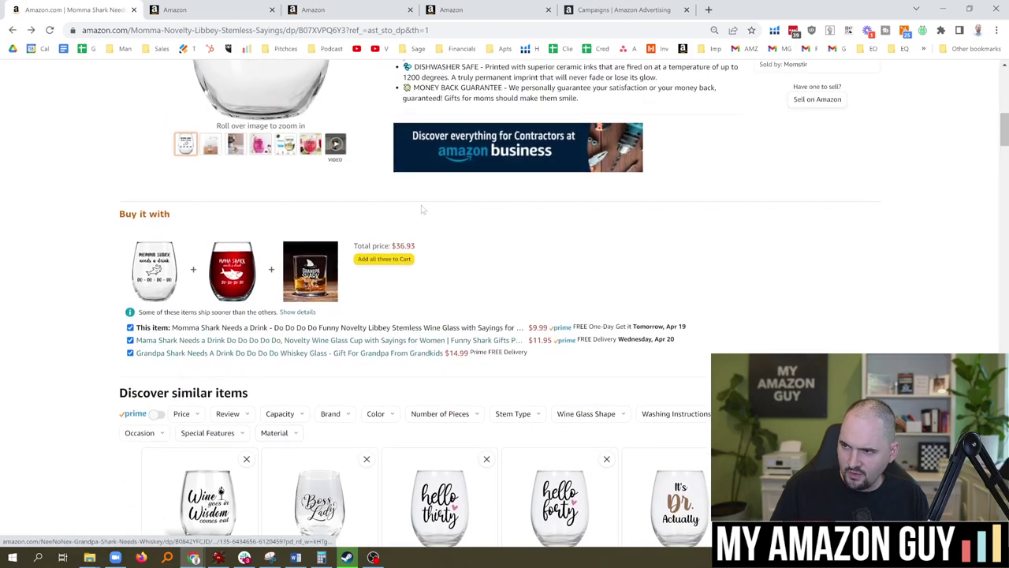
Step: Check MG4432's units ordered for 7 and 30 days, then show the FBM and FBA inventory listings
left_click(476, 6)
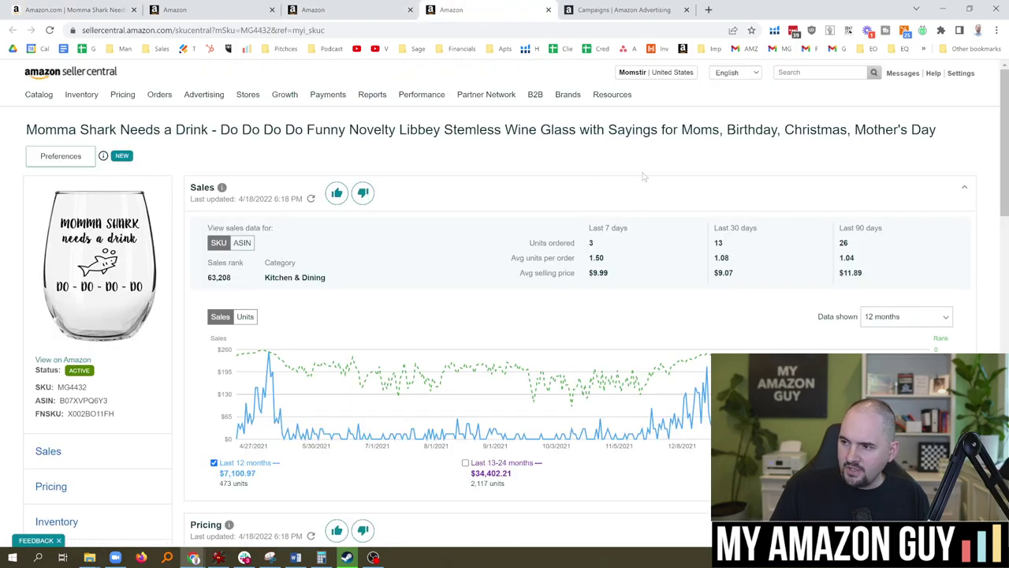
scroll(626, 232, "down", 2)
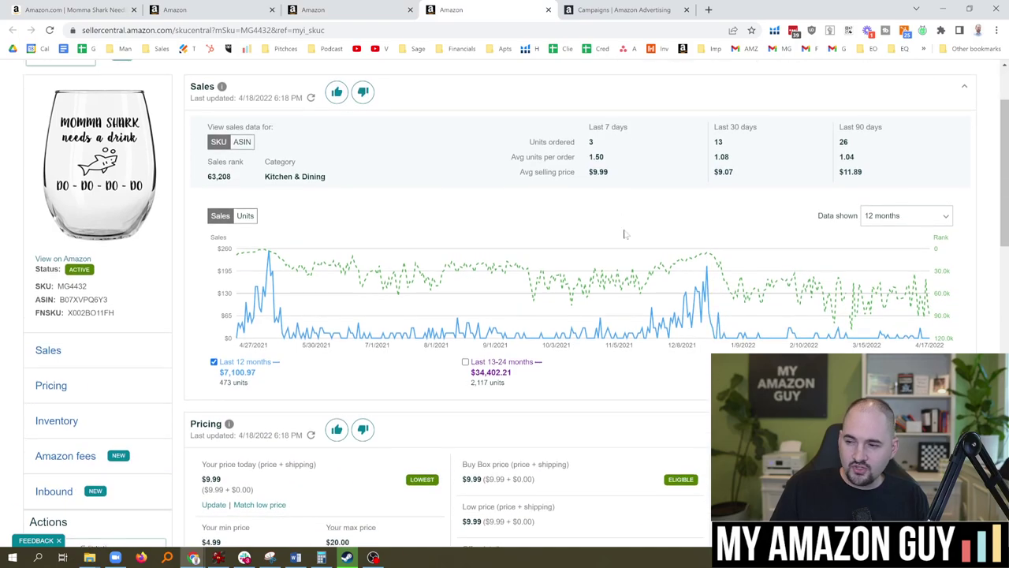
scroll(789, 217, "up", 1)
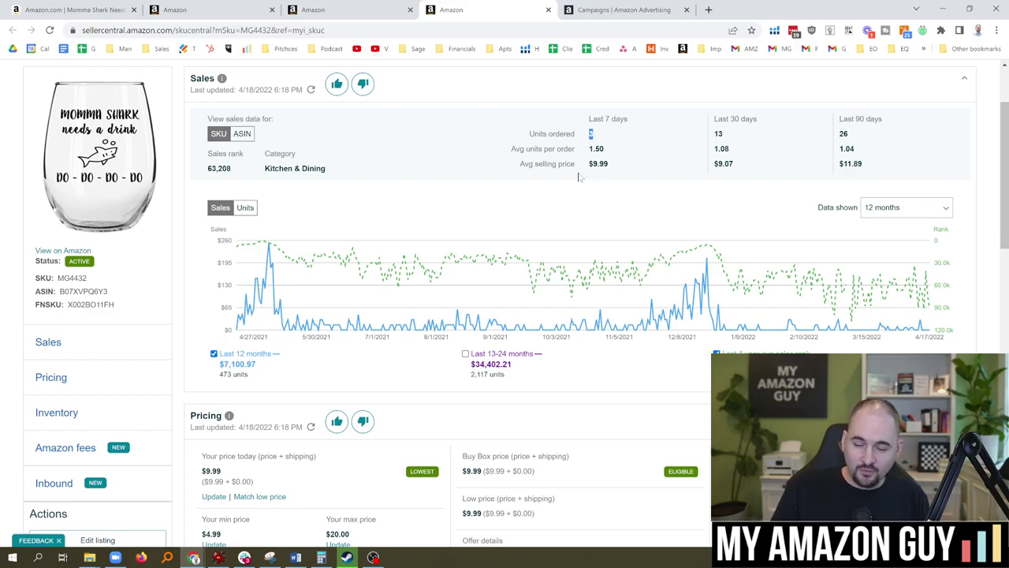
left_click(661, 154)
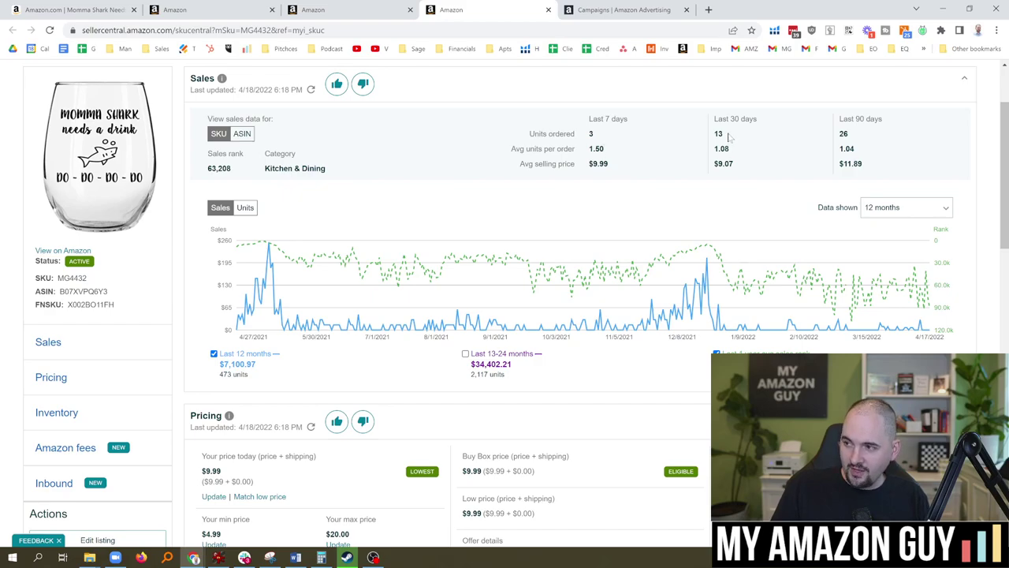
left_click(197, 10)
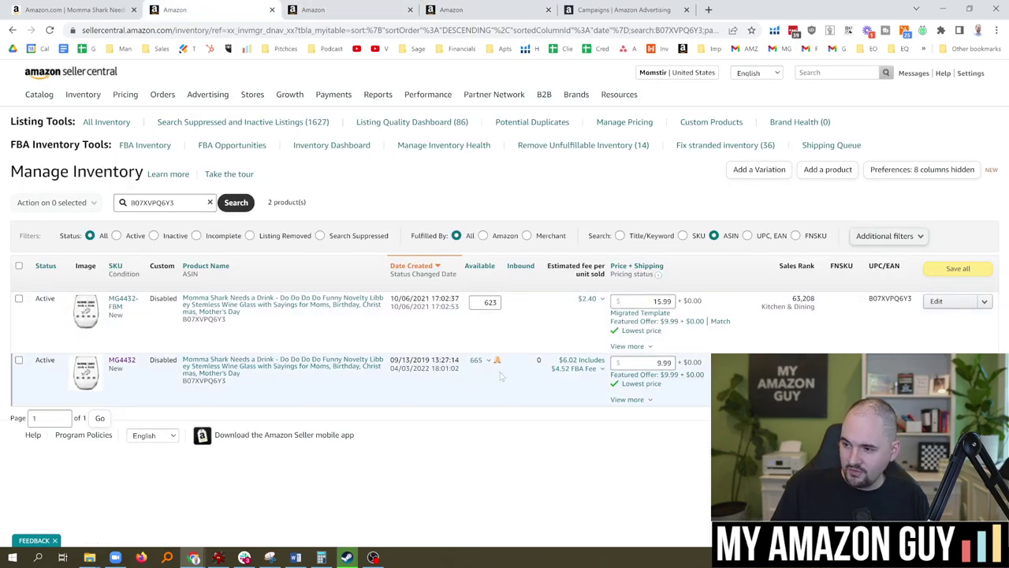
Step: Dismiss the page rating survey on the MG4432 SKU page and scroll to its 596-unit excess stock warning
left_click(513, 8)
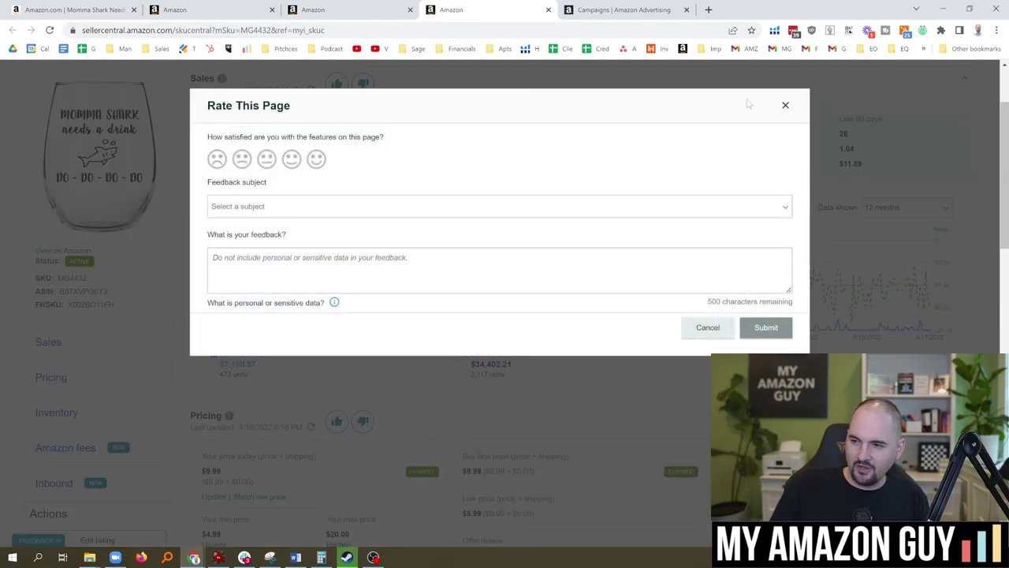
left_click(784, 104)
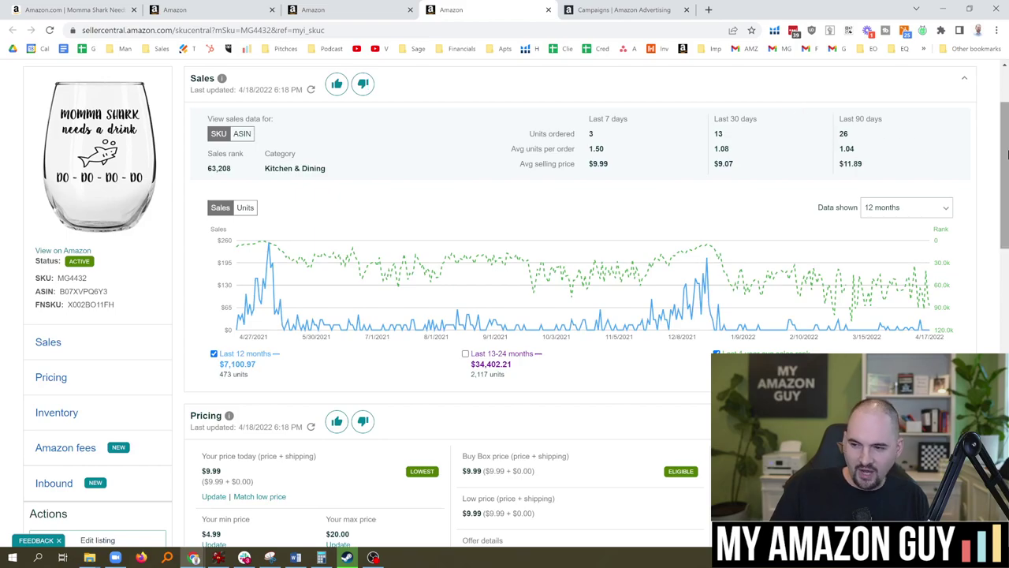
left_click_drag(1005, 167, 1006, 173)
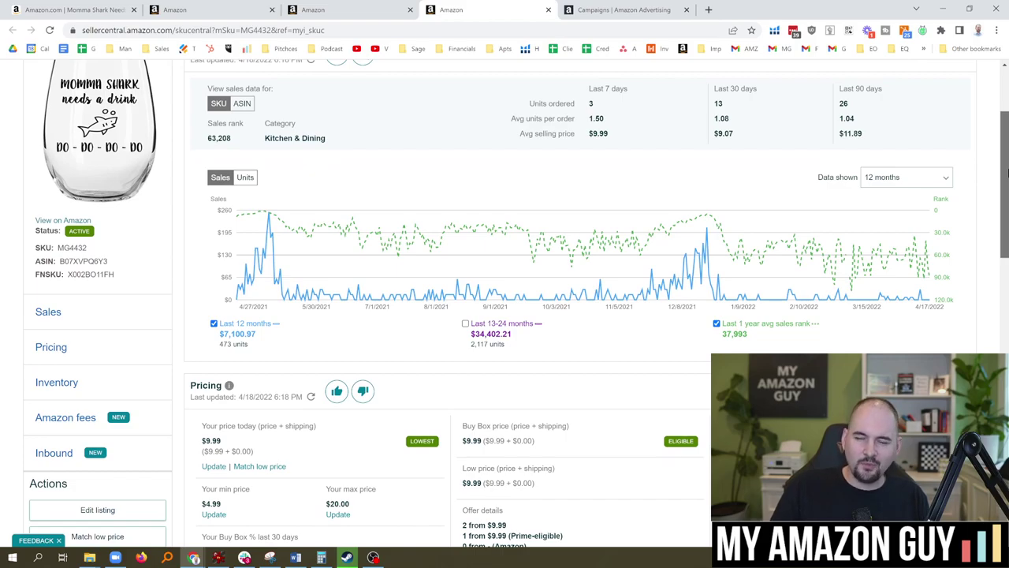
left_click_drag(1006, 173, 1006, 173)
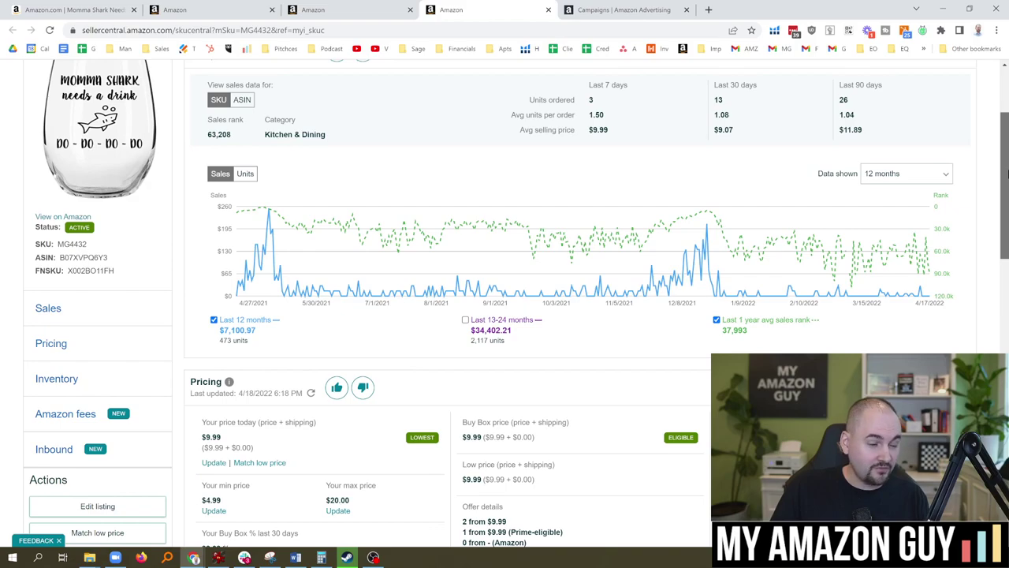
left_click_drag(1006, 172, 1006, 172)
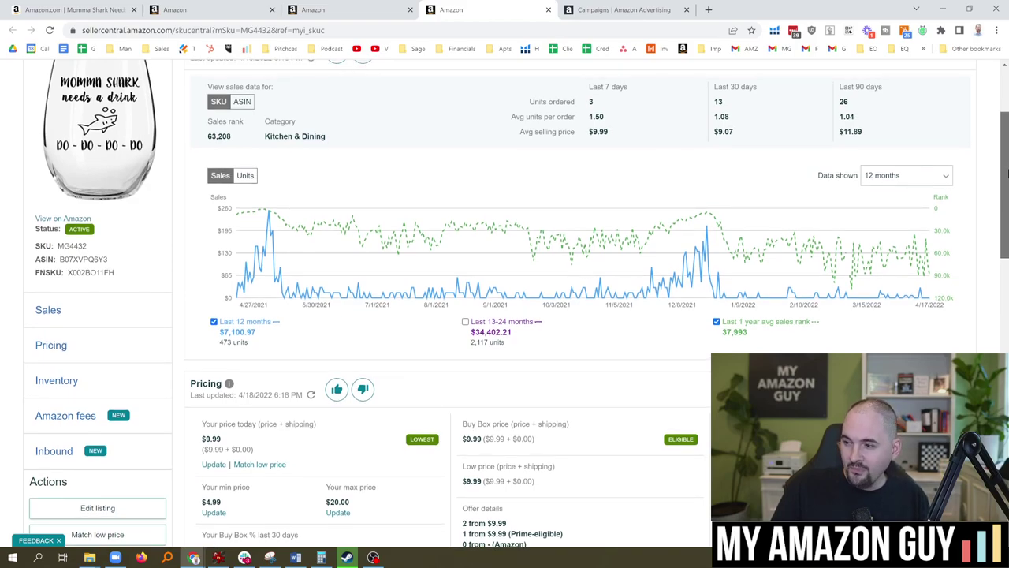
left_click_drag(1006, 172, 1006, 172)
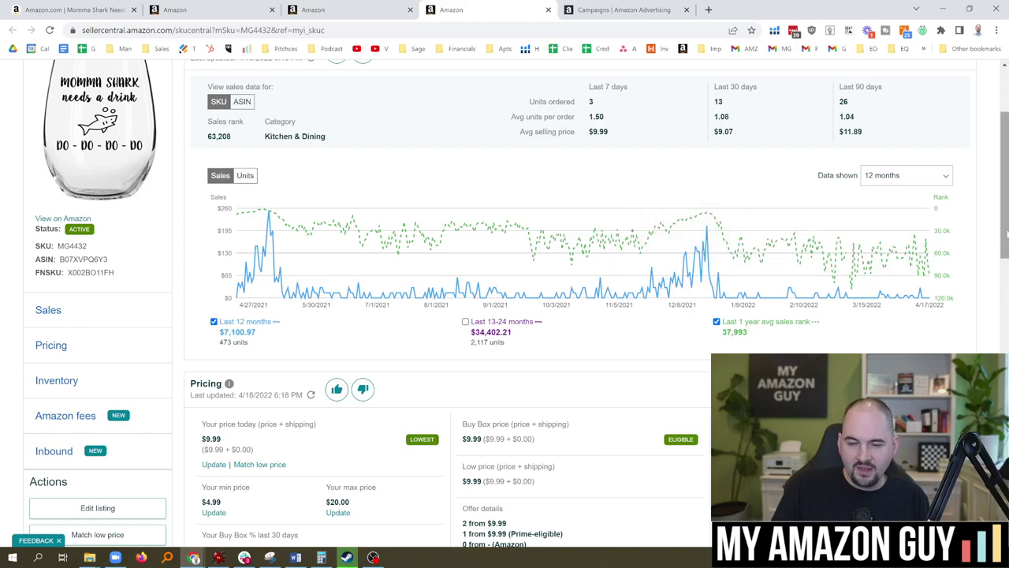
left_click_drag(1006, 233, 1006, 373)
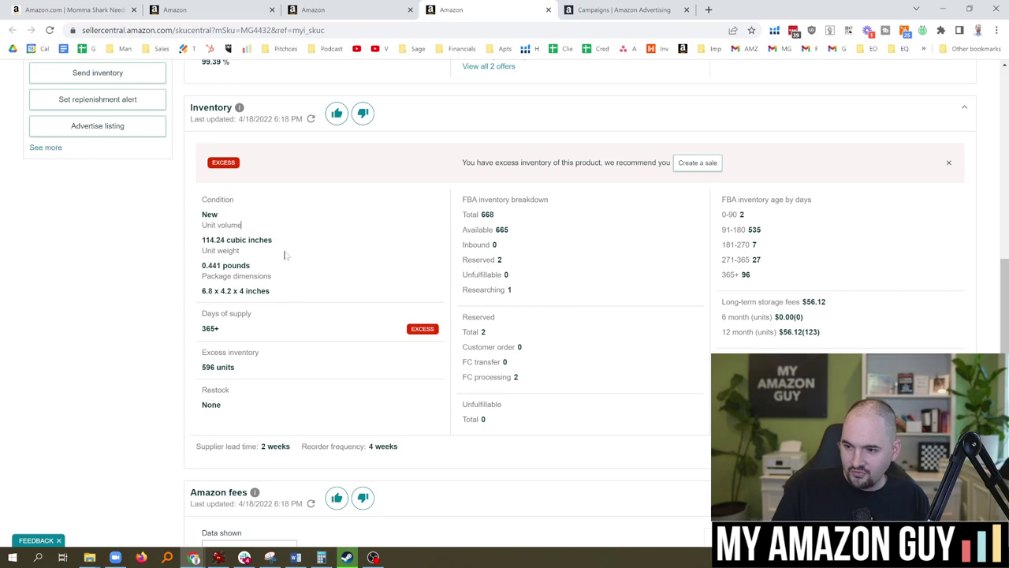
scroll(286, 255, "down", 1)
left_click_drag(254, 277, 200, 261)
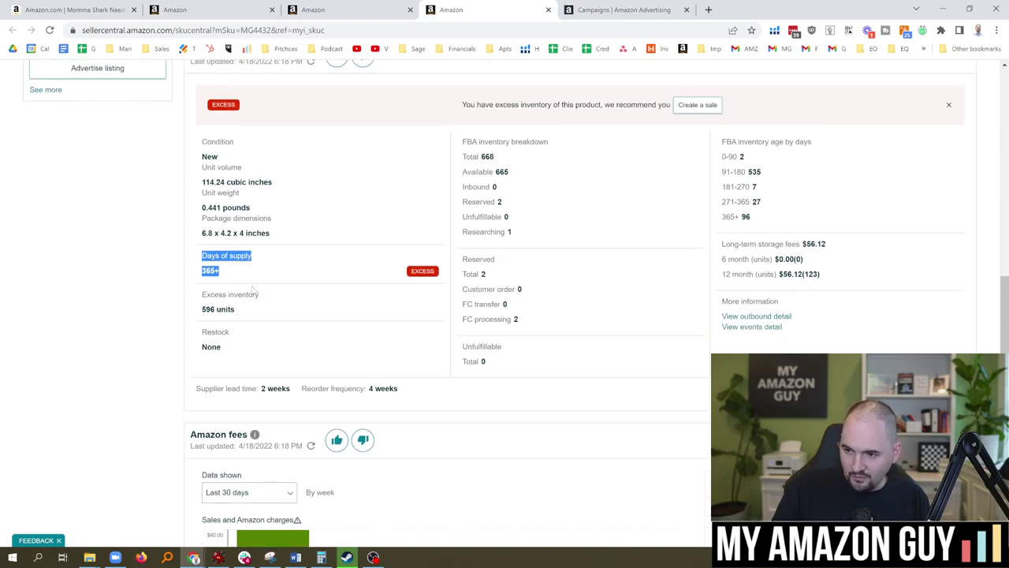
scroll(254, 292, "down", 2)
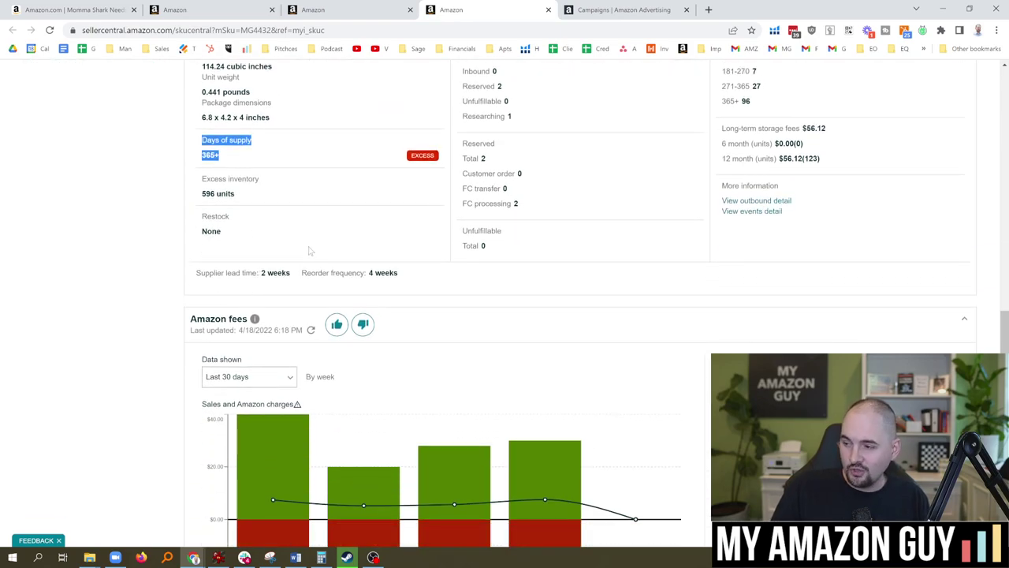
scroll(552, 394, "down", 2)
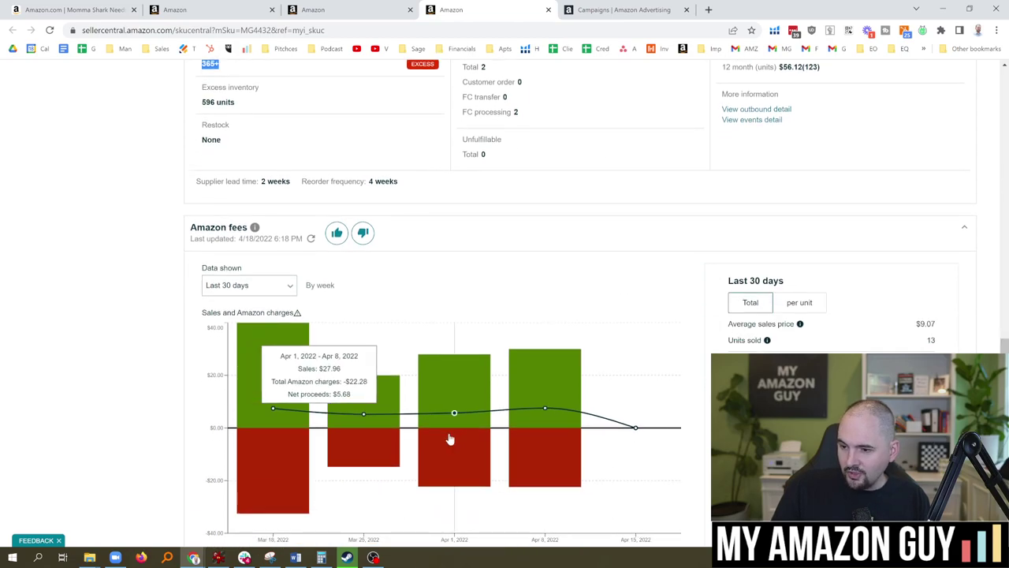
scroll(221, 474, "down", 3)
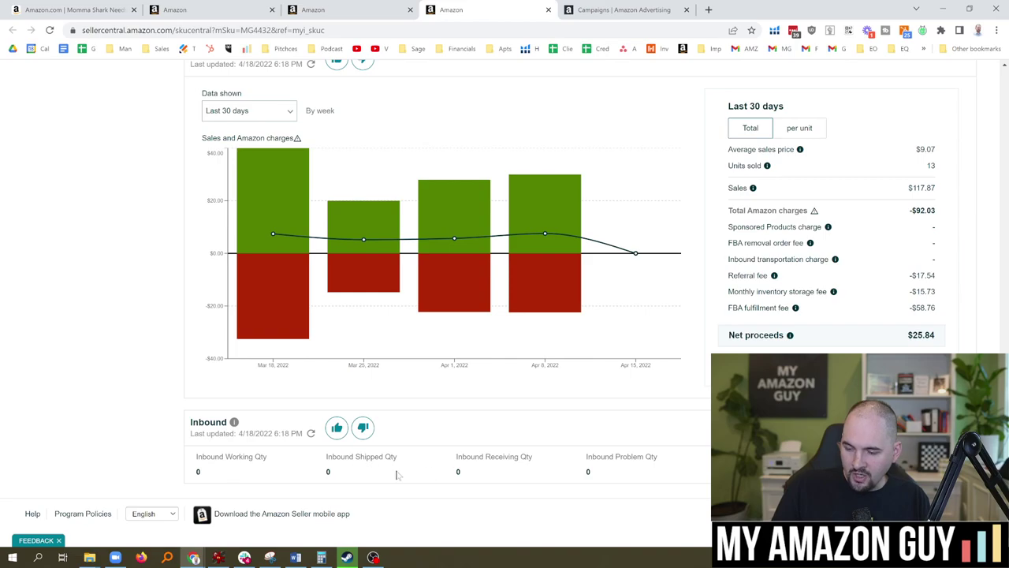
scroll(504, 303, "up", 3)
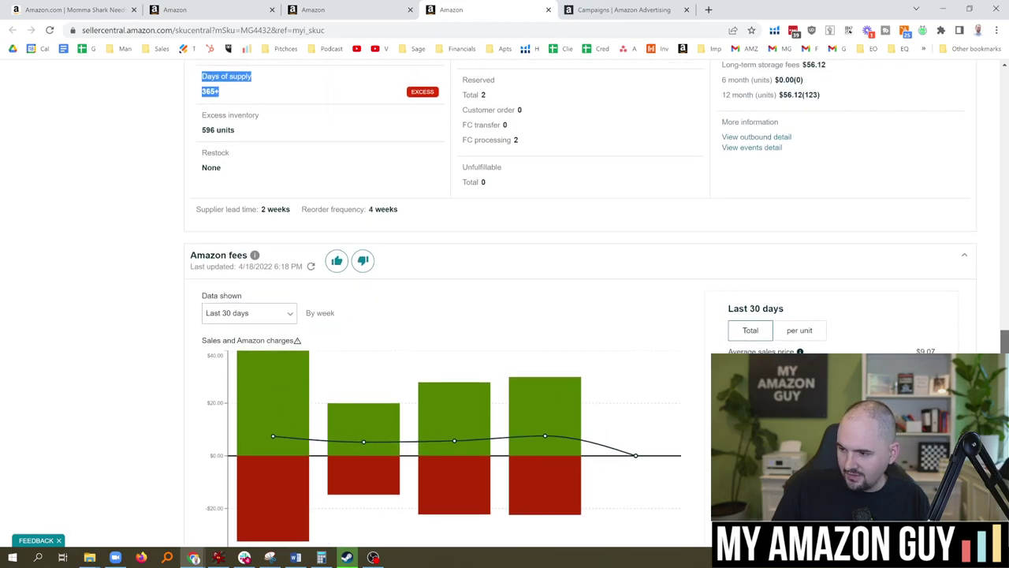
scroll(956, 83, "up", 10)
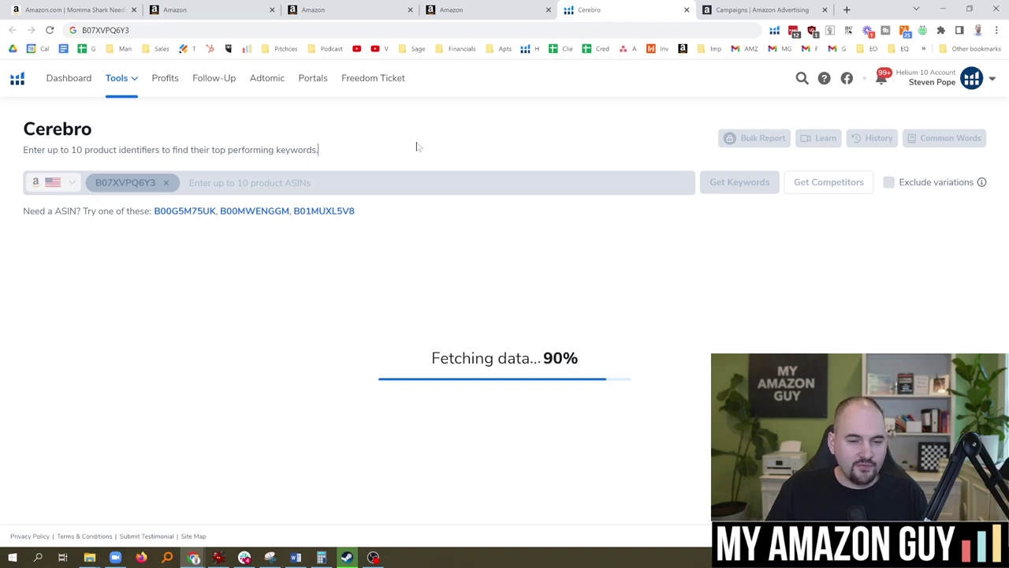
Step: Open the Helium 10 tools list, then close it without choosing a tool
left_click(117, 82)
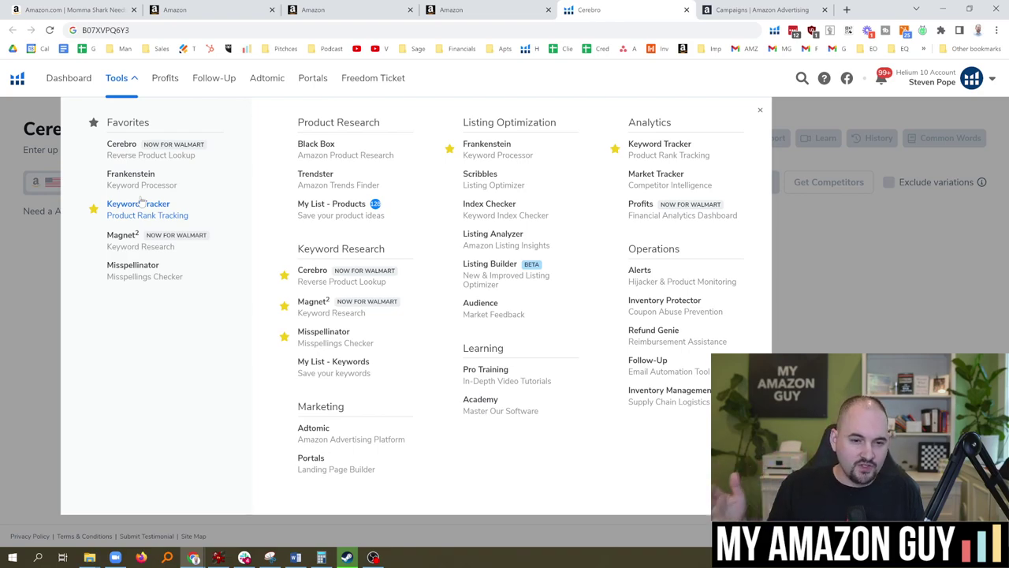
left_click(32, 270)
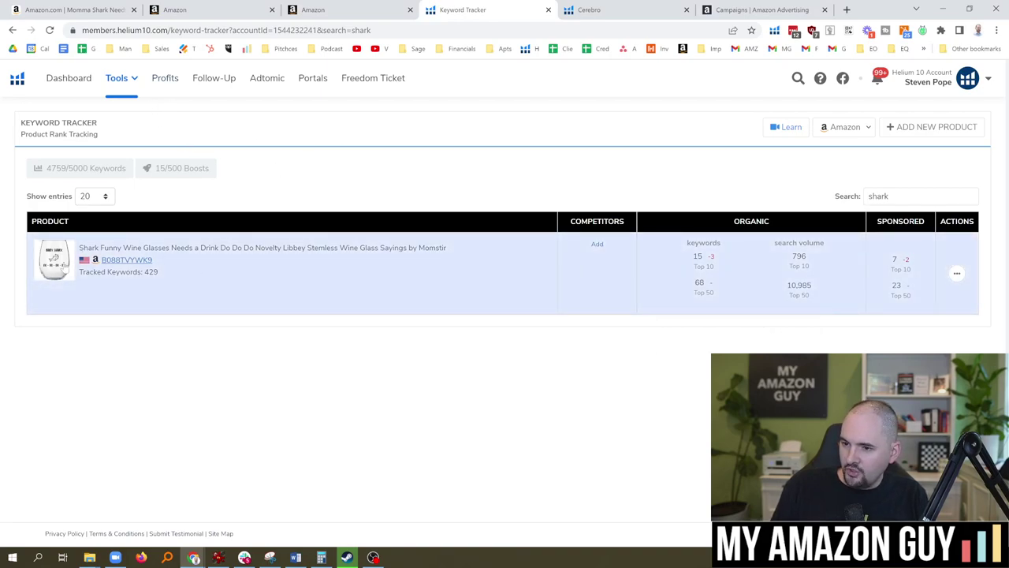
Step: Select the 'shark' search term and check the product's 12 variations and their ASINs
mouse_move(132, 90)
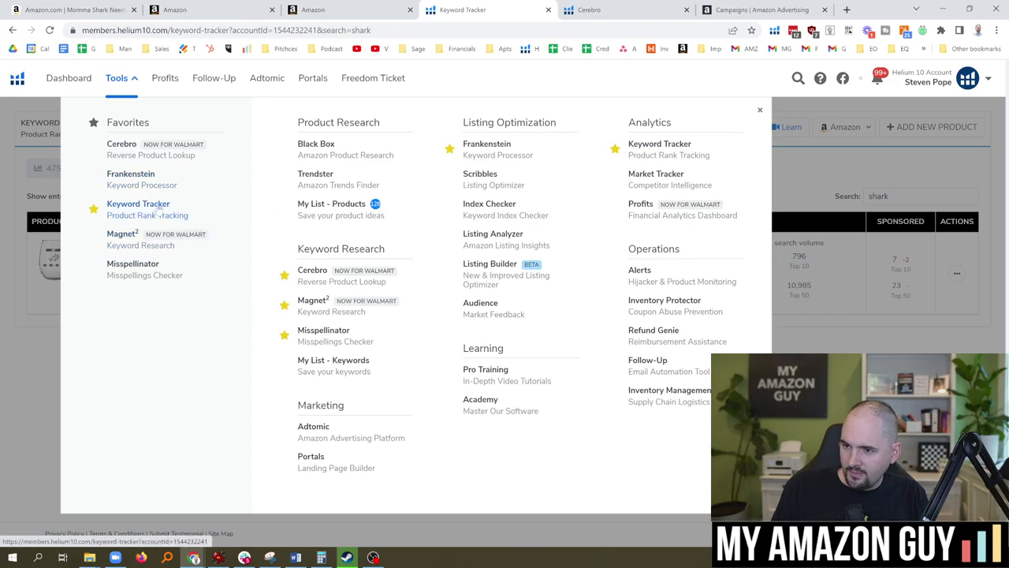
double_click(879, 195)
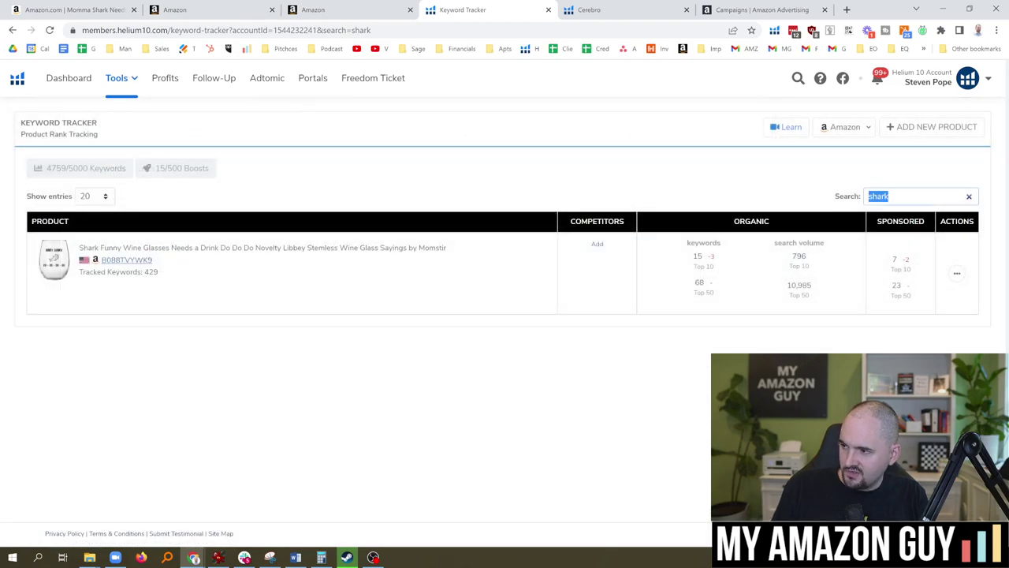
left_click(127, 260)
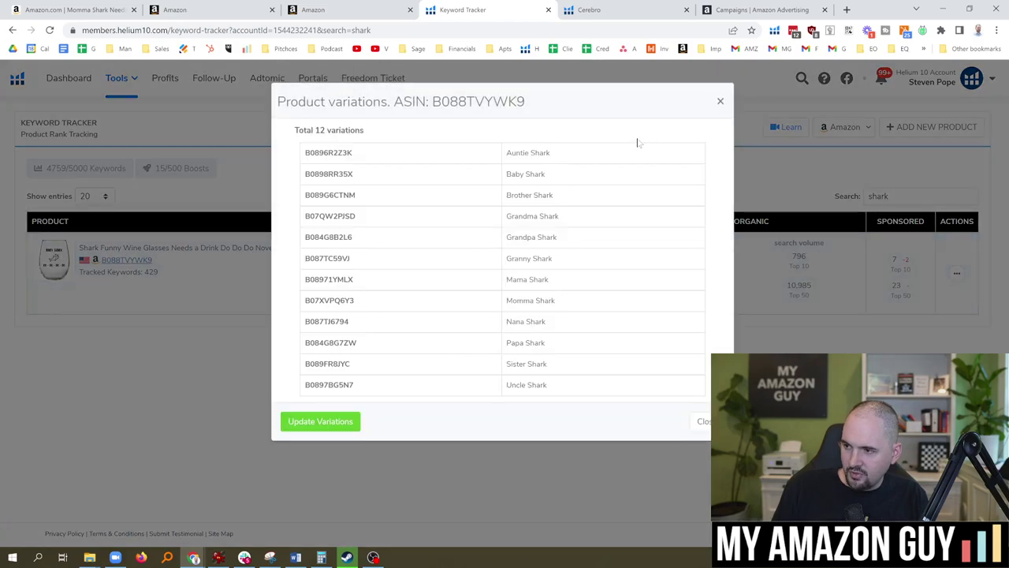
left_click(720, 101)
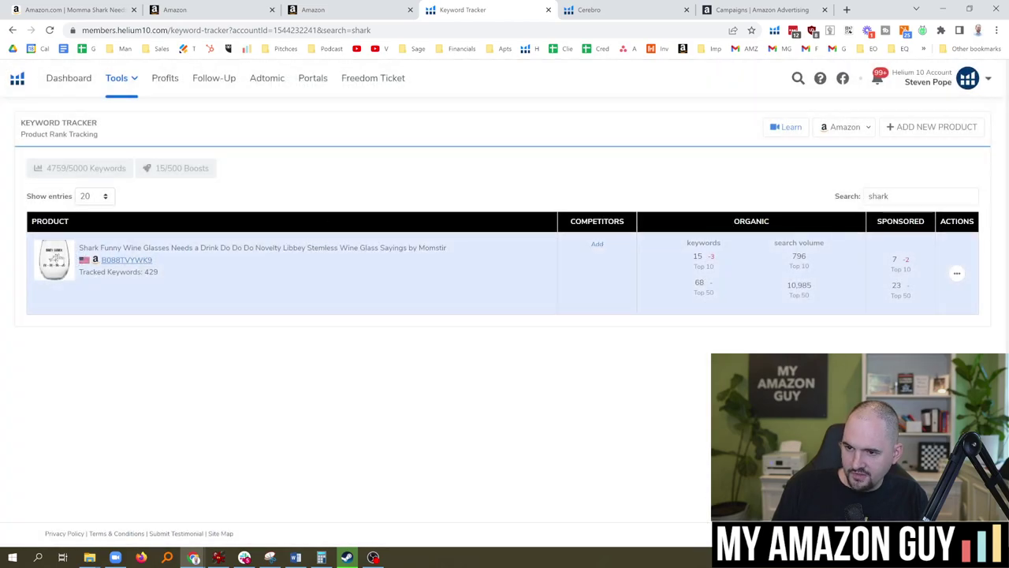
Step: Expand the wine glass's tracked keywords and sort them by search volume
left_click(59, 260)
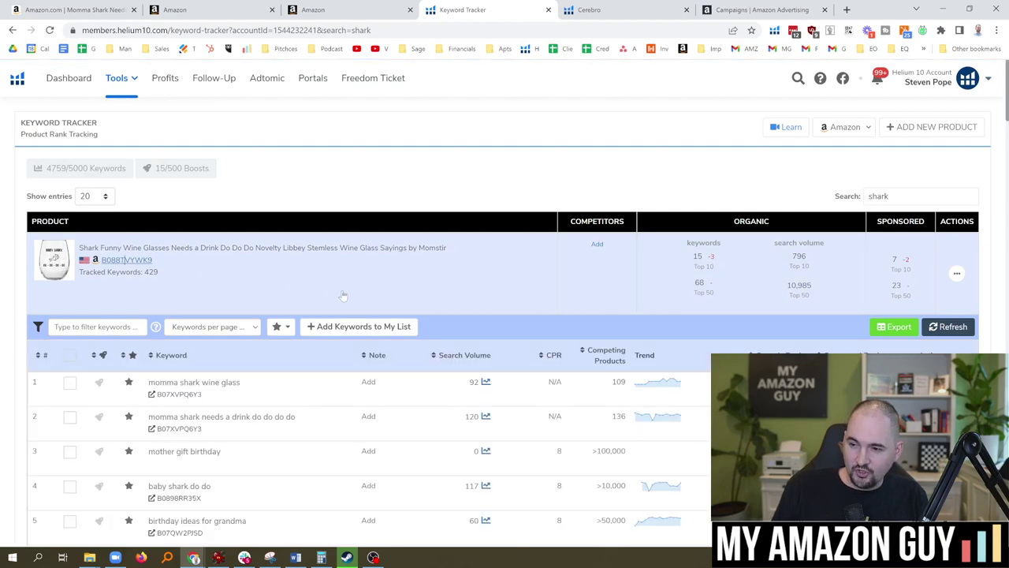
scroll(551, 213, "down", 2)
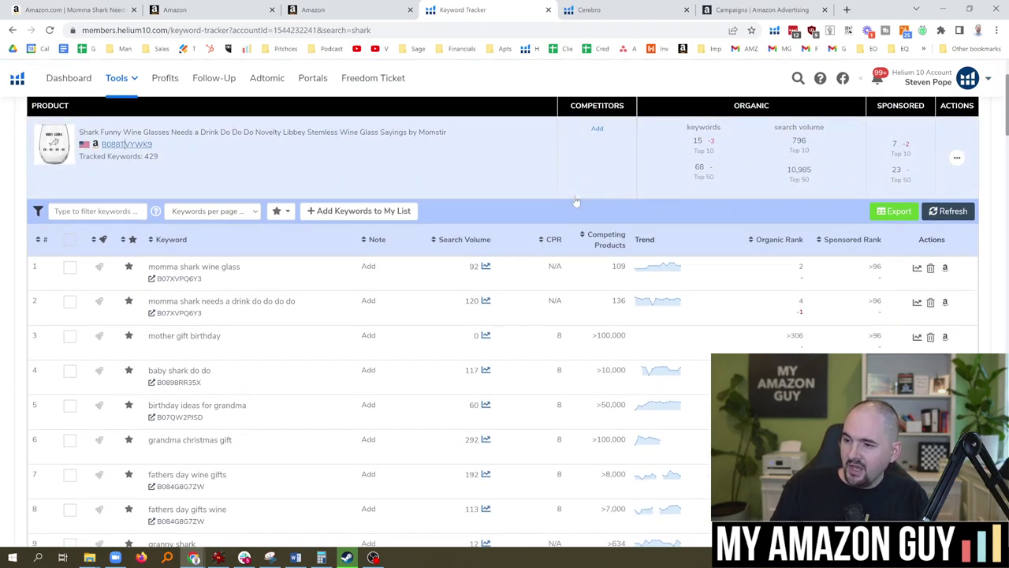
scroll(549, 215, "down", 1)
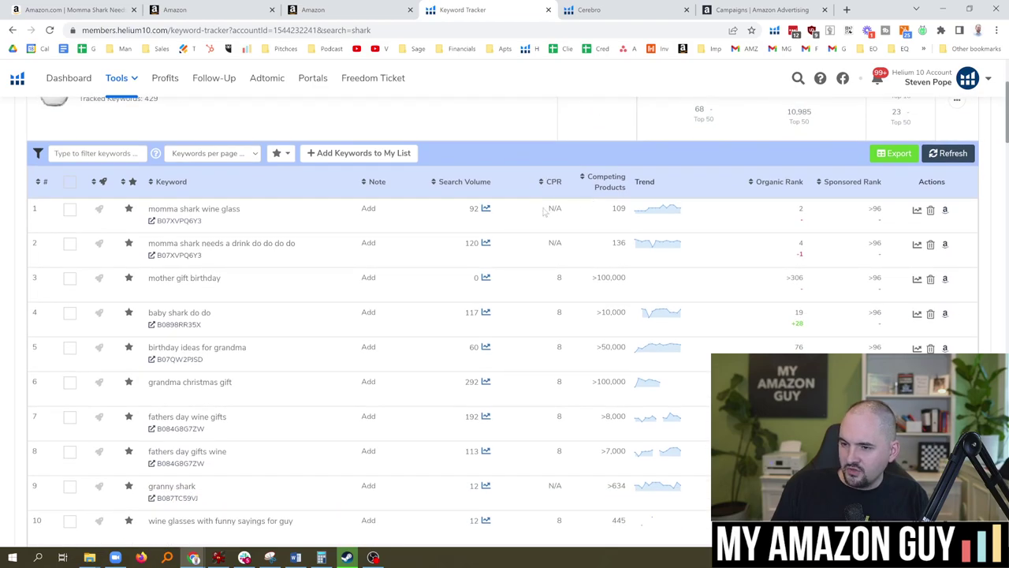
left_click(434, 183)
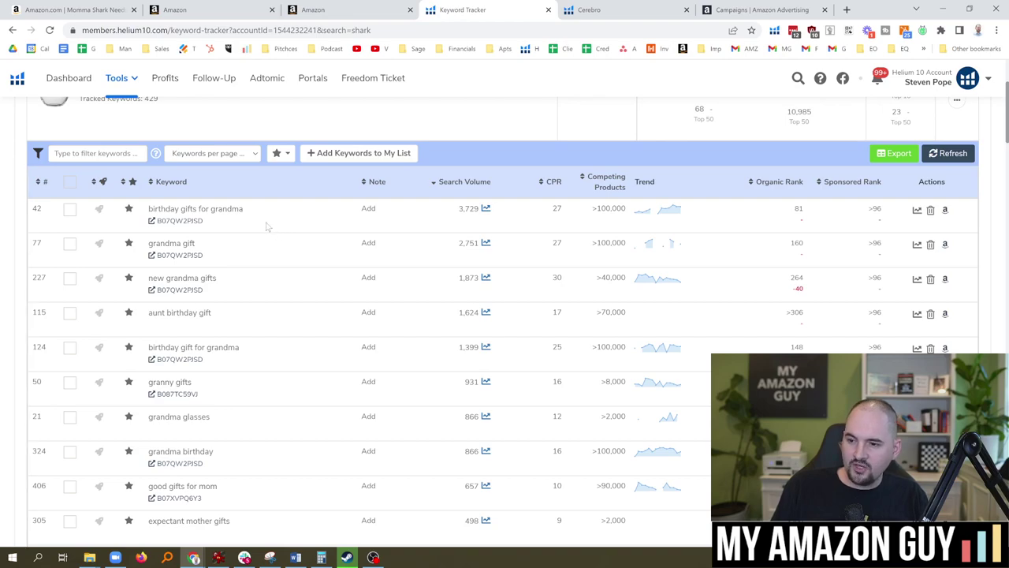
left_click(409, 126)
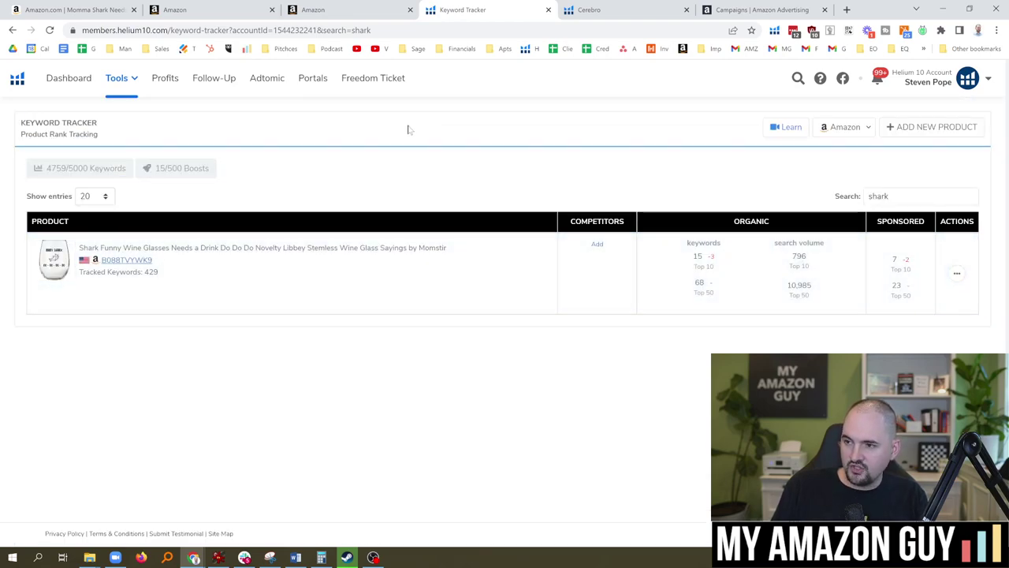
left_click(300, 300)
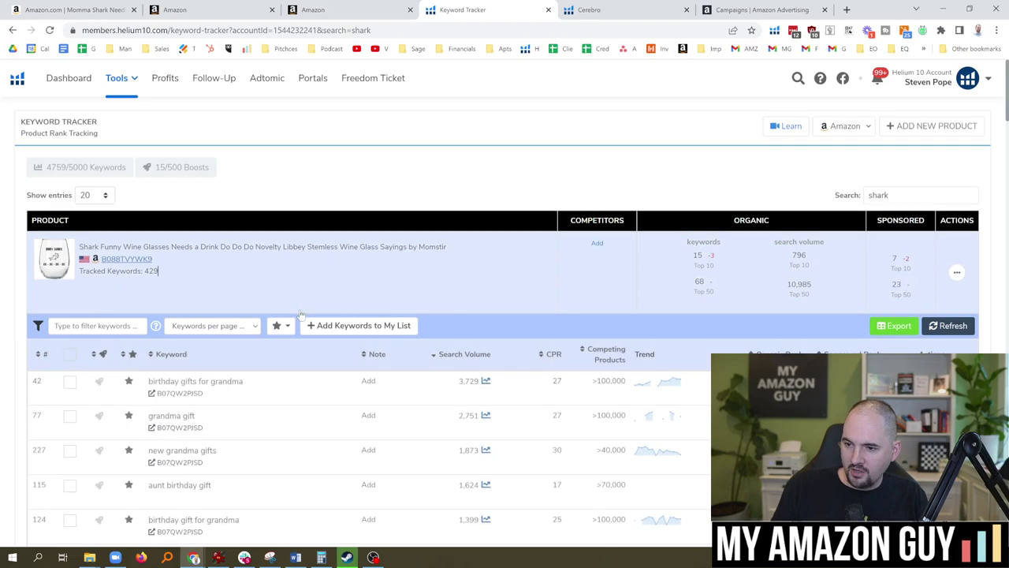
scroll(301, 314, "down", 2)
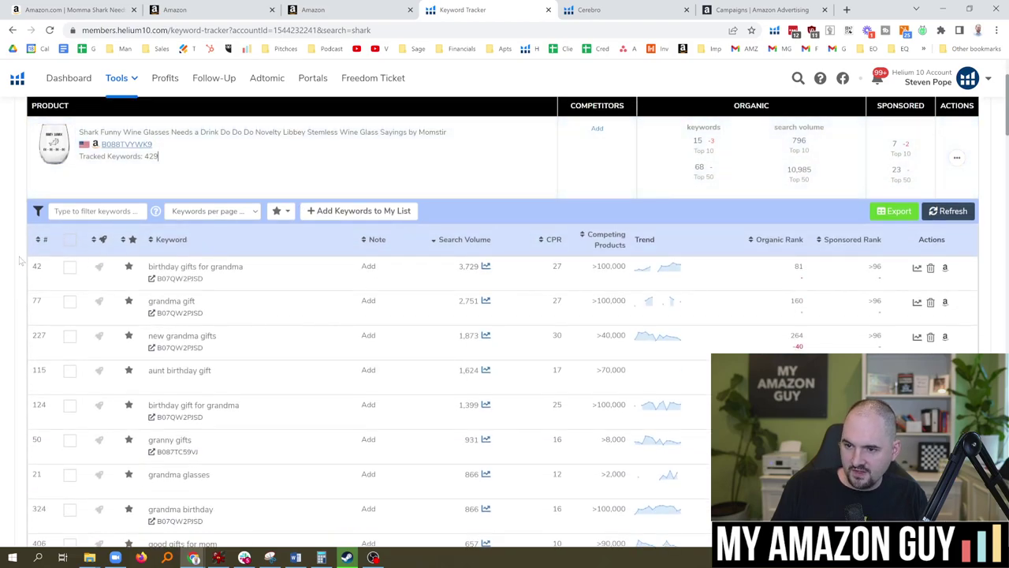
Step: Find ASIN B07XVPQ6Y3 on the page and open the search volume history for 'good gifts for mom'
key("ctrl+f")
type("B07XVPQ6Y3")
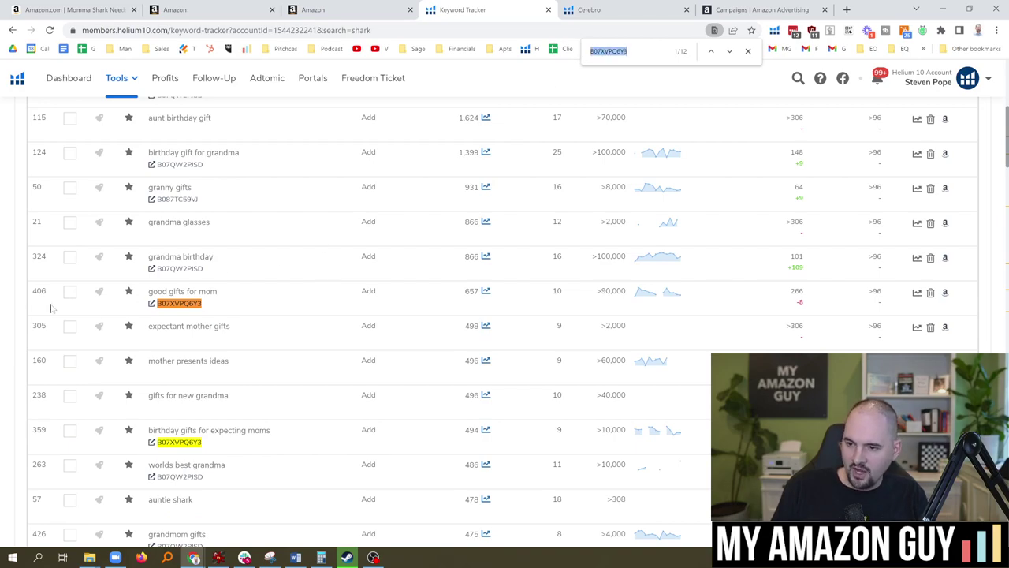
left_click(5, 307)
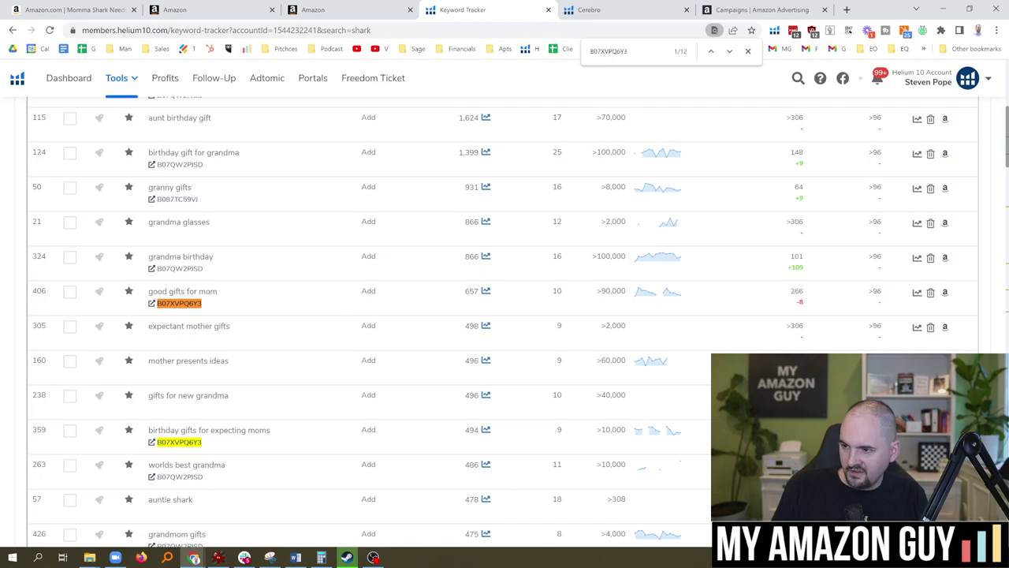
left_click(485, 291)
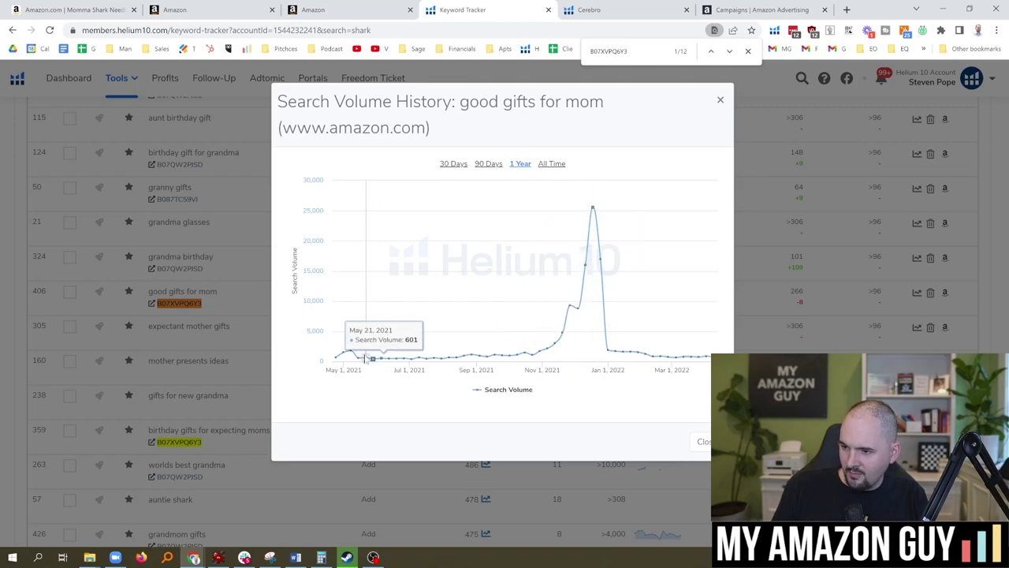
Step: Open the organic rank history for 'good gifts for mom', widening it from 1 Year to All Time
left_click(721, 101)
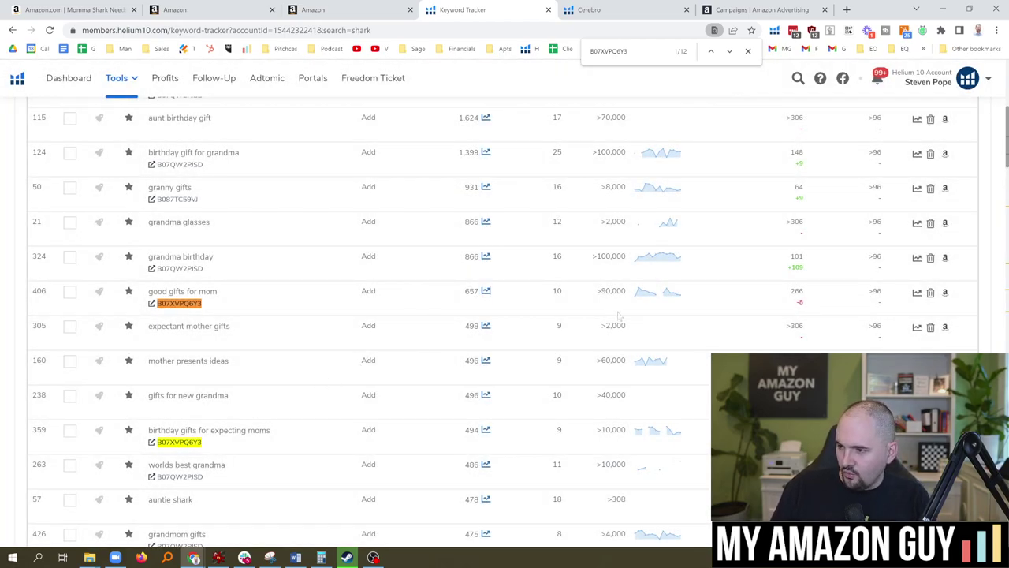
left_click(799, 298)
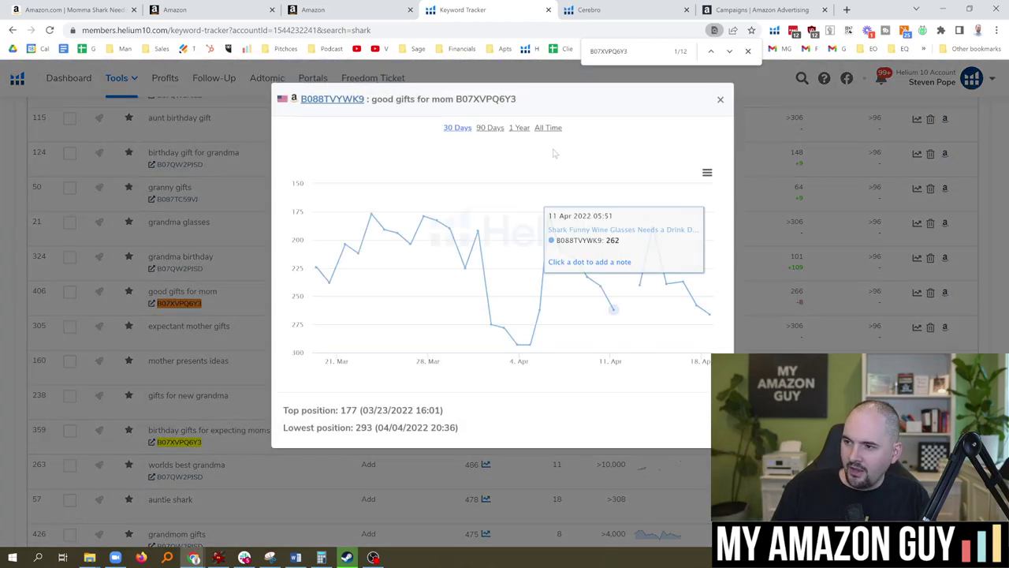
left_click(522, 132)
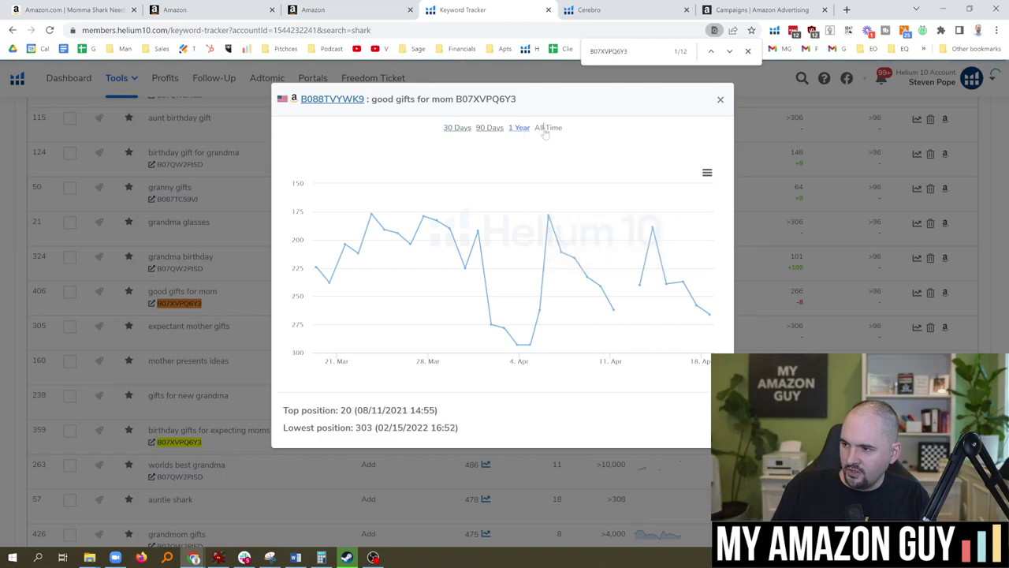
left_click(550, 129)
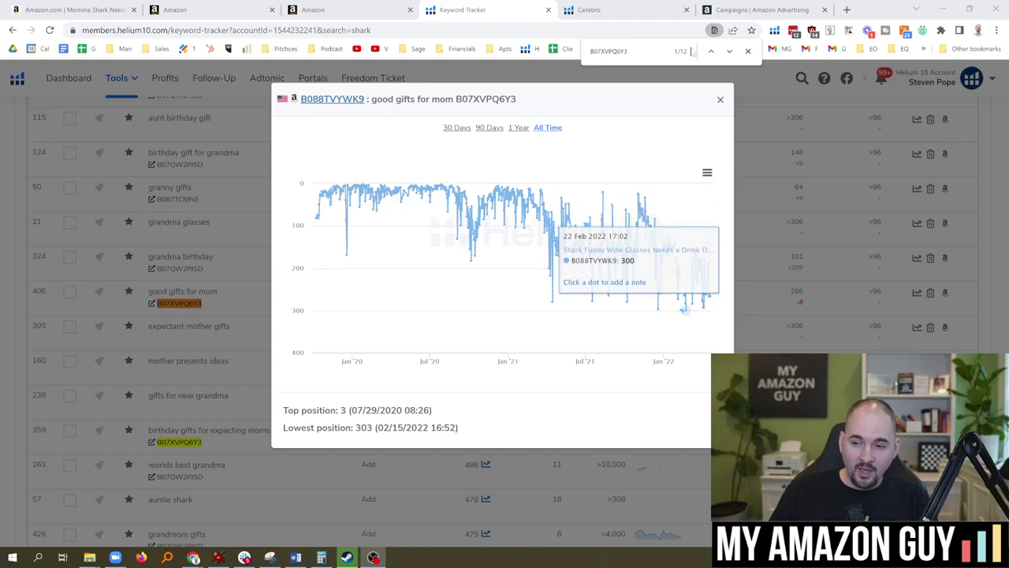
Step: Close the chart and step through the ASIN matches to 'mama shark needs a drink'
left_click(720, 100)
scroll(497, 365, "down", 3)
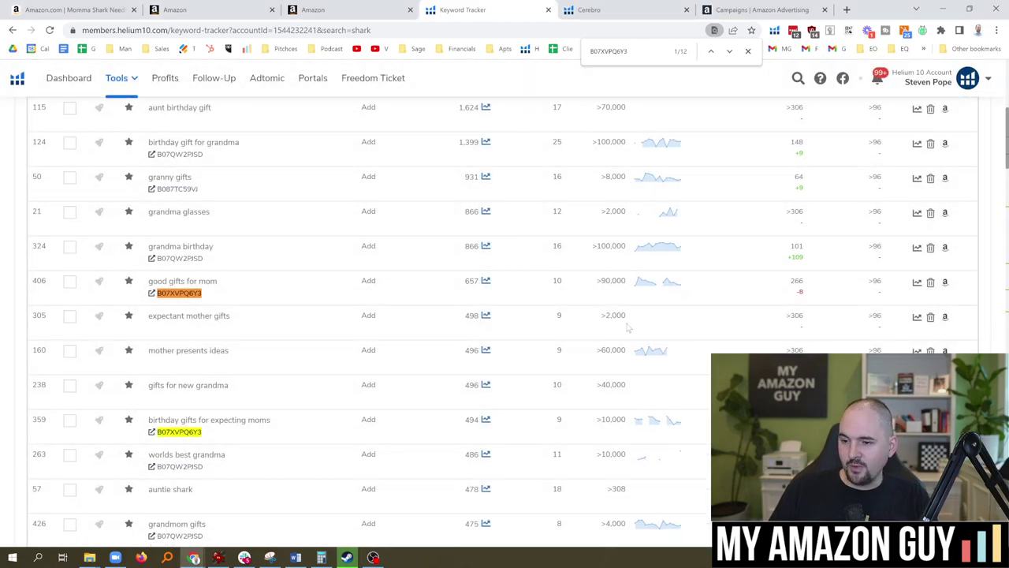
scroll(386, 341, "down", 5)
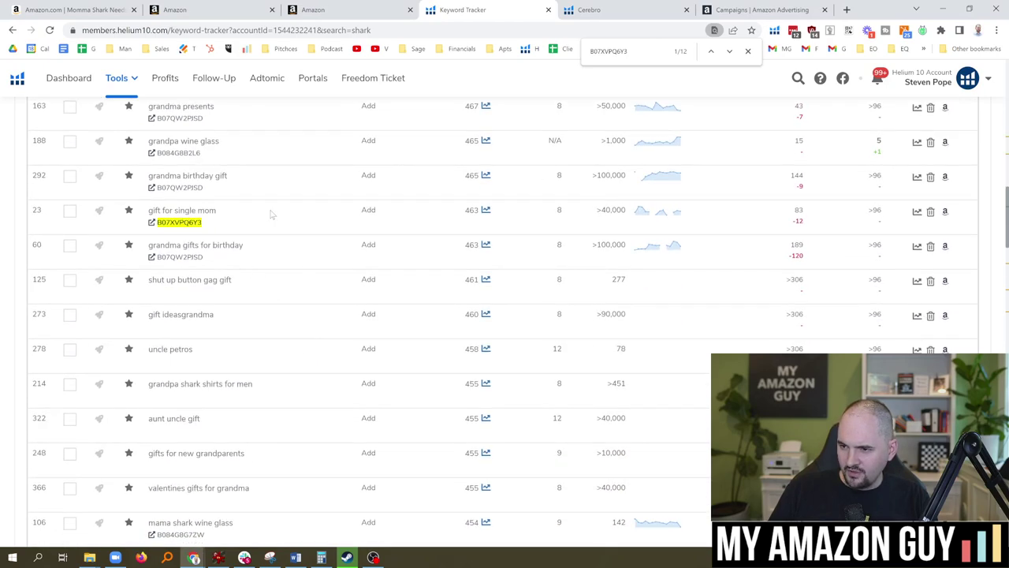
left_click(729, 51)
left_click(729, 52)
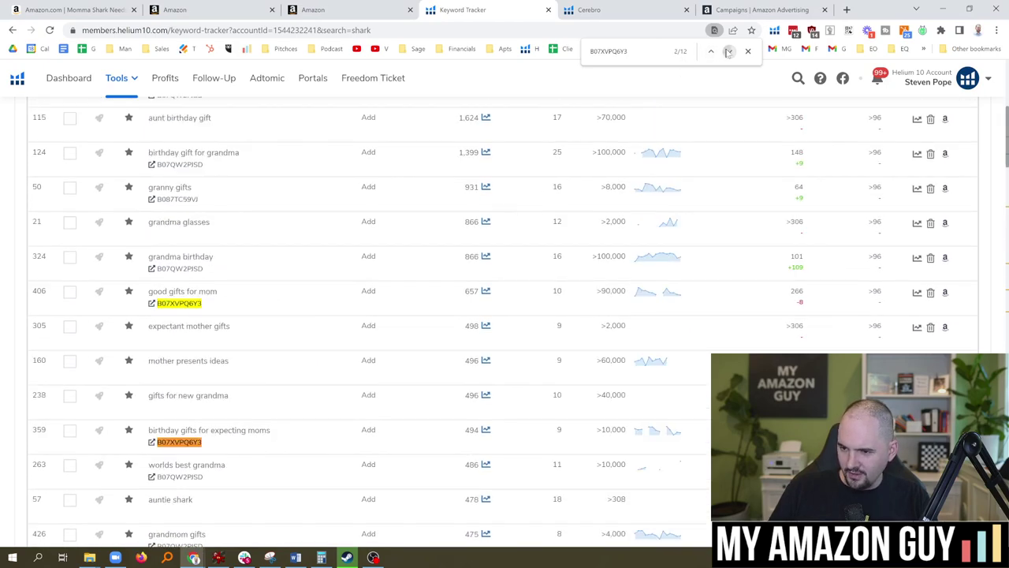
left_click(729, 51)
left_click(729, 51)
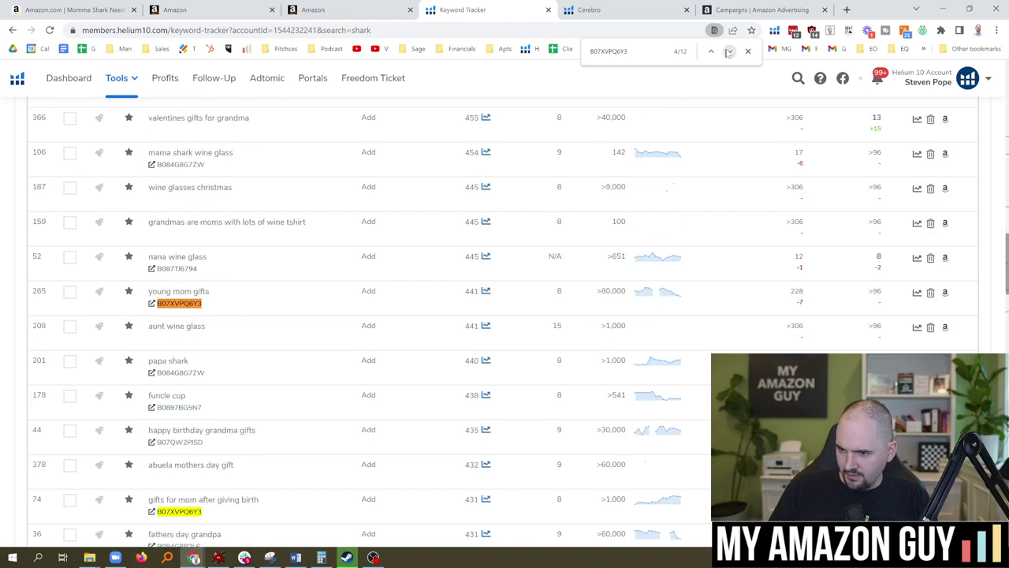
left_click(729, 51)
left_click(730, 51)
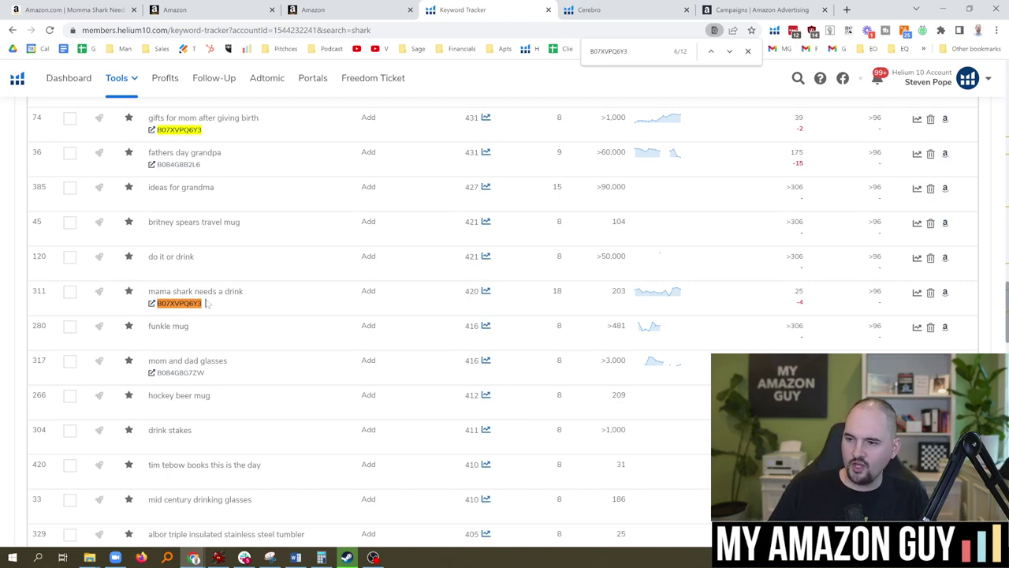
Step: View the rank history for 'mama shark needs a drink' at 90 Days, 1 Year and All Time
left_click(799, 294)
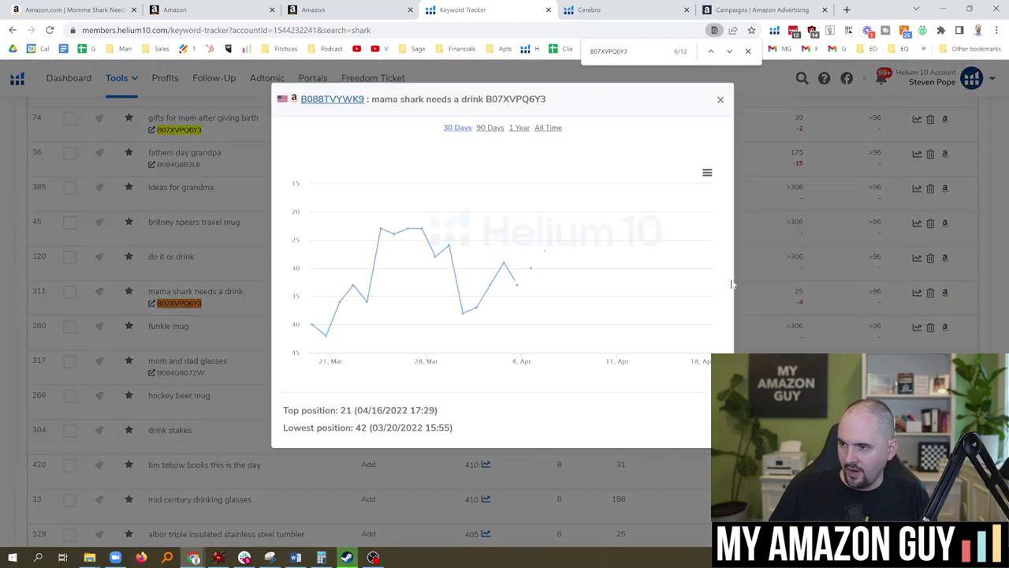
mouse_move(694, 235)
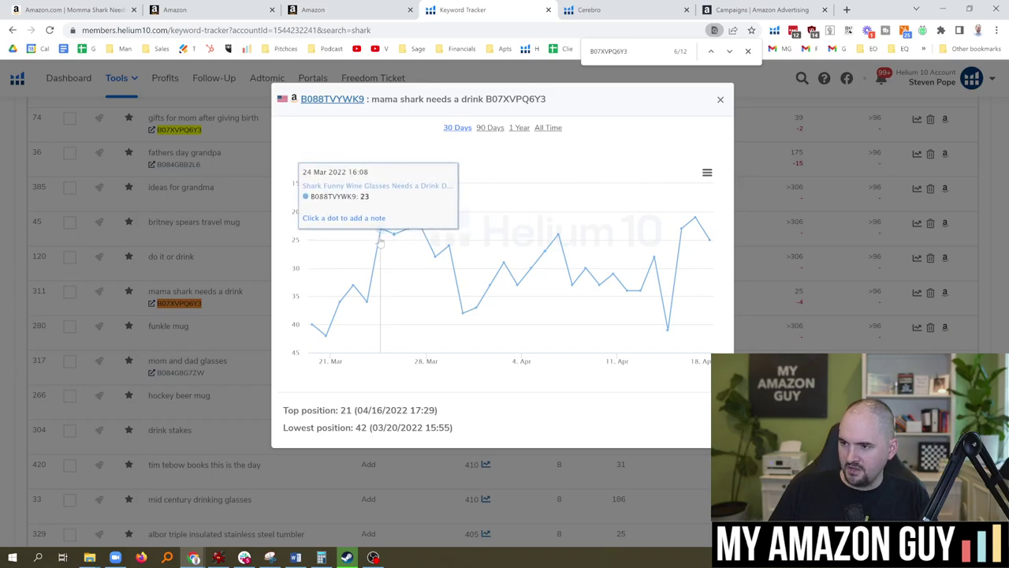
left_click(489, 128)
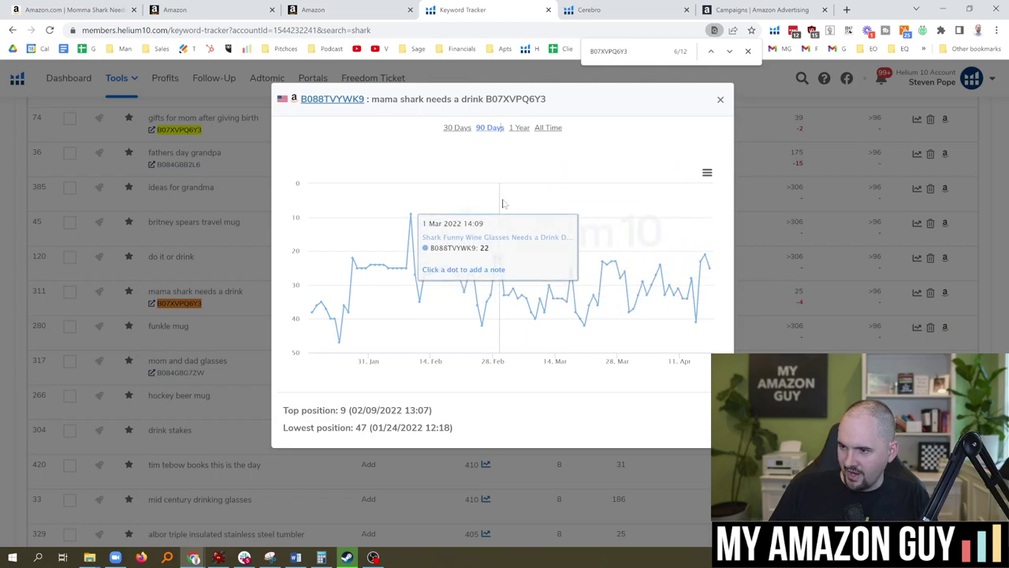
left_click(520, 129)
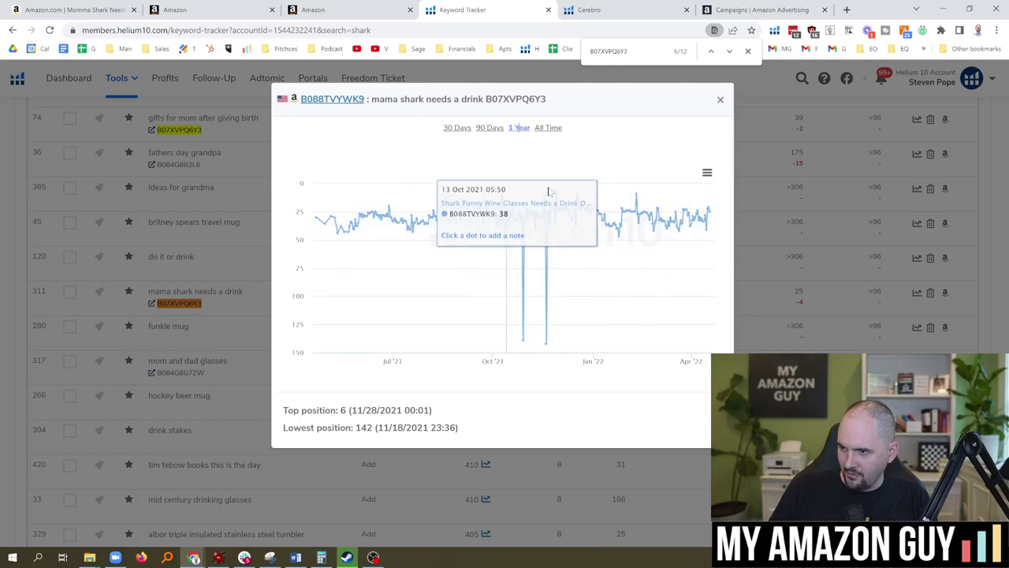
left_click(558, 130)
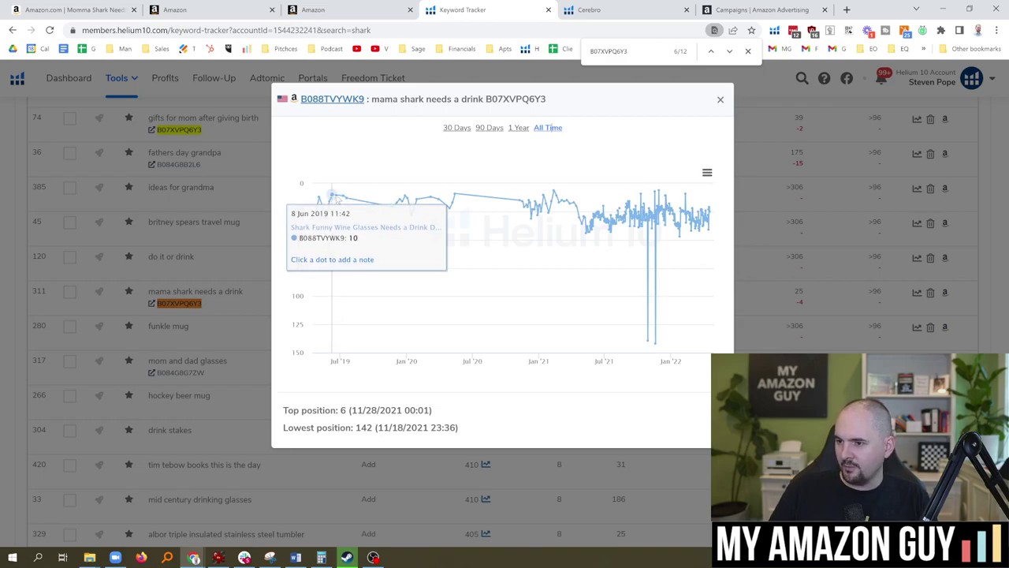
left_click(720, 99)
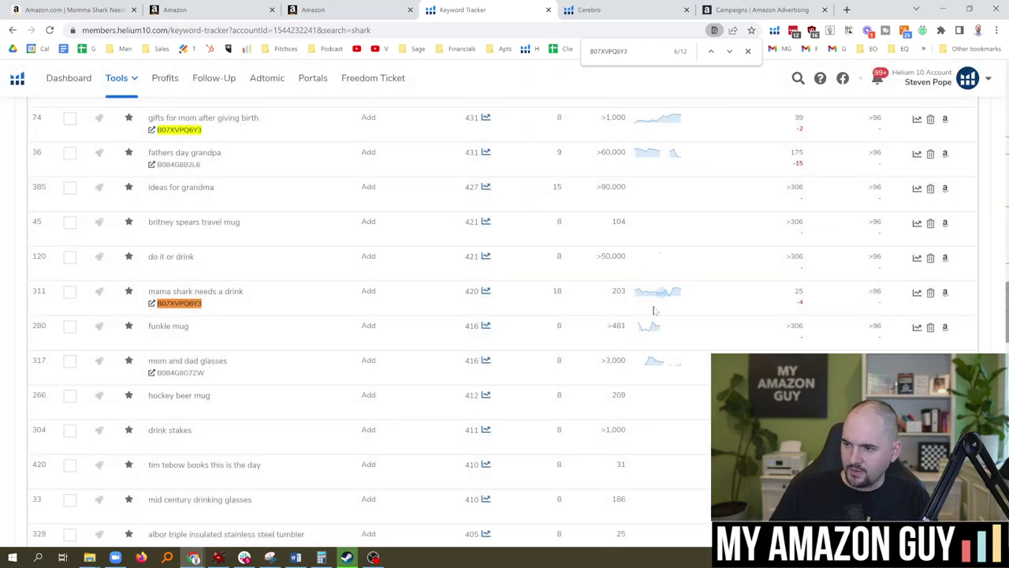
Step: Scroll the keyword table and close the ASIN search to clear its highlights
scroll(650, 304, "down", 1)
left_click_drag(1002, 327, 1007, 108)
right_click(1003, 227)
left_click(974, 223)
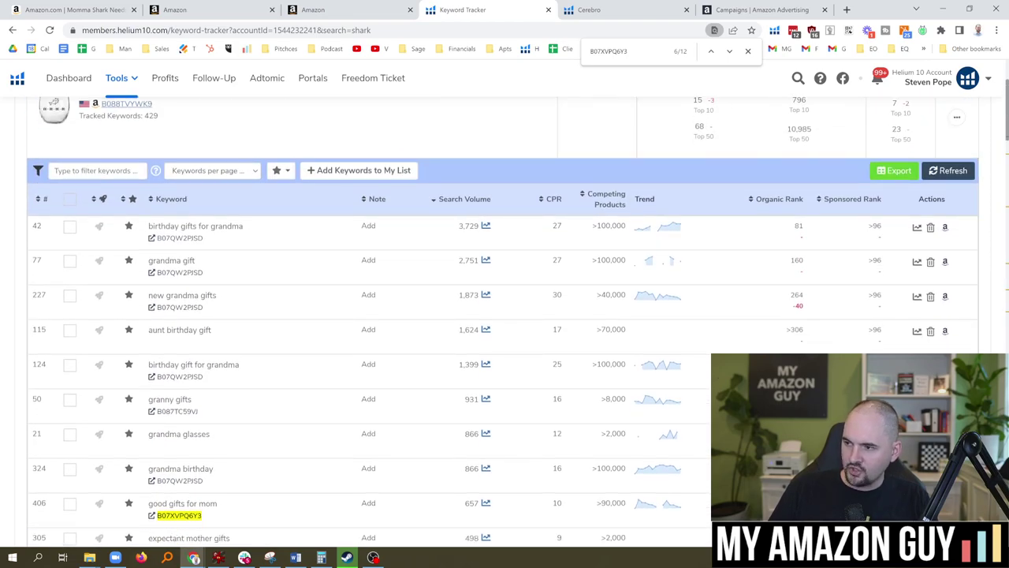
scroll(667, 201, "down", 2)
scroll(658, 195, "up", 1)
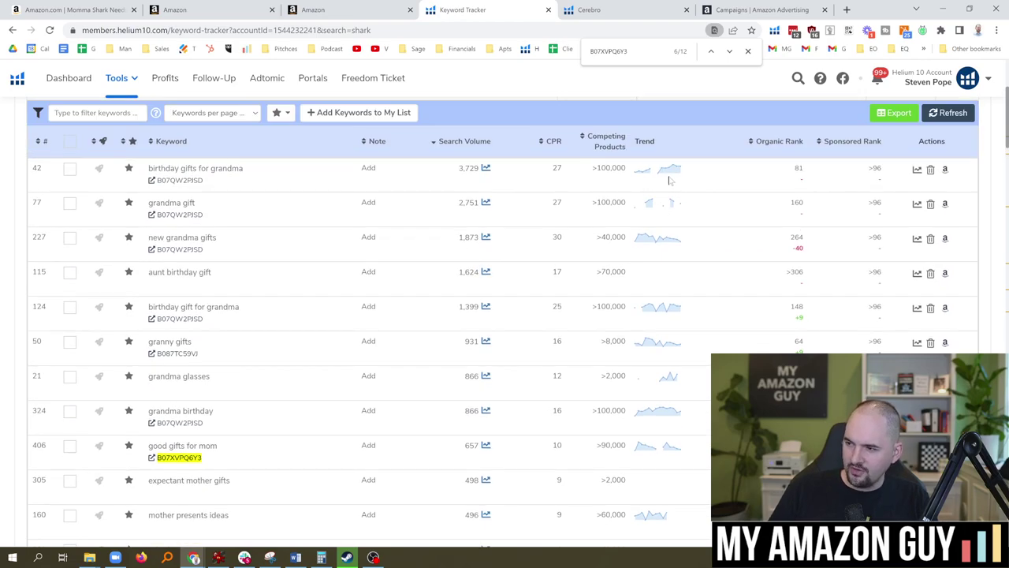
left_click(748, 51)
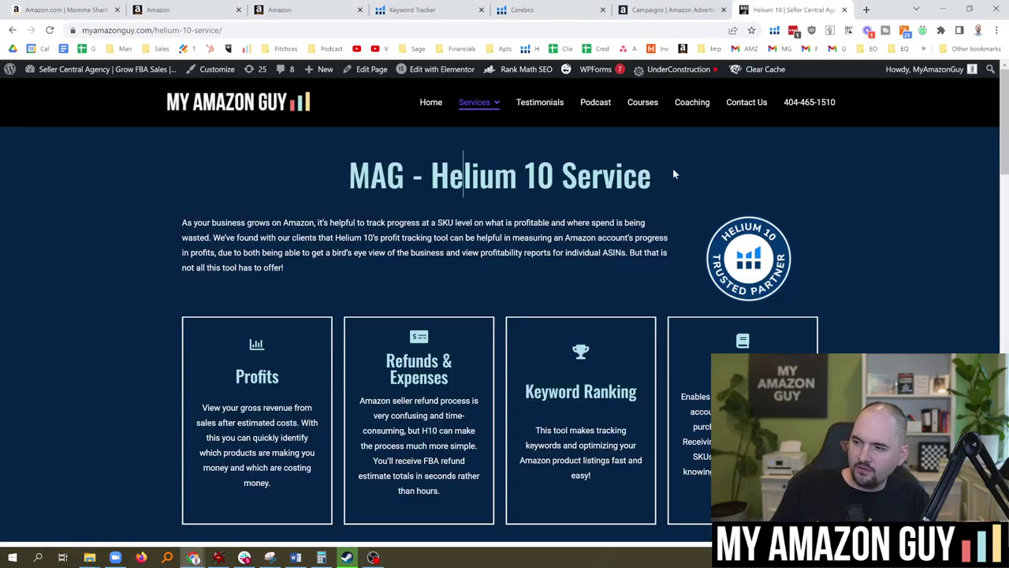
left_click_drag(1006, 111, 1007, 129)
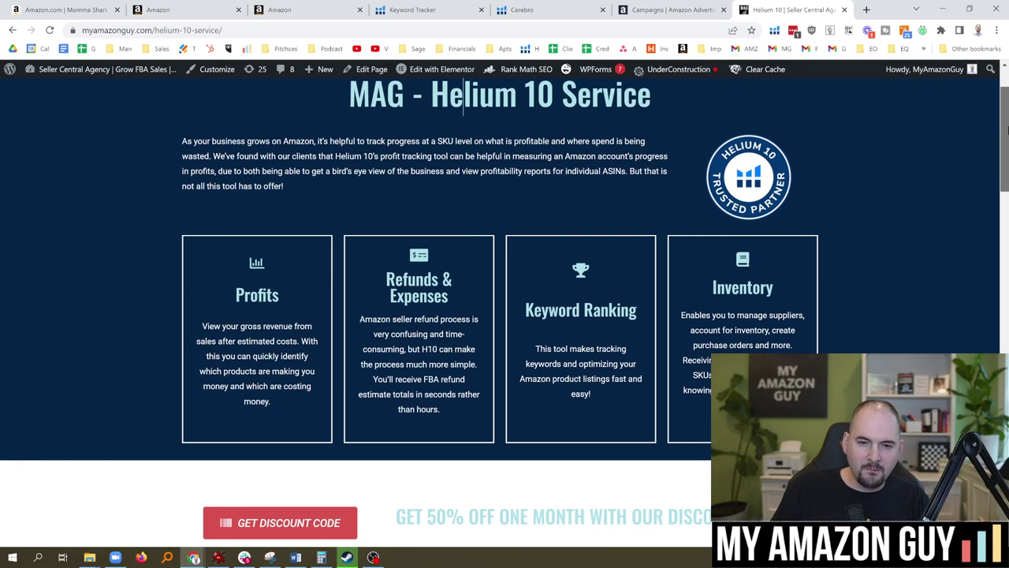
scroll(285, 460, "down", 2)
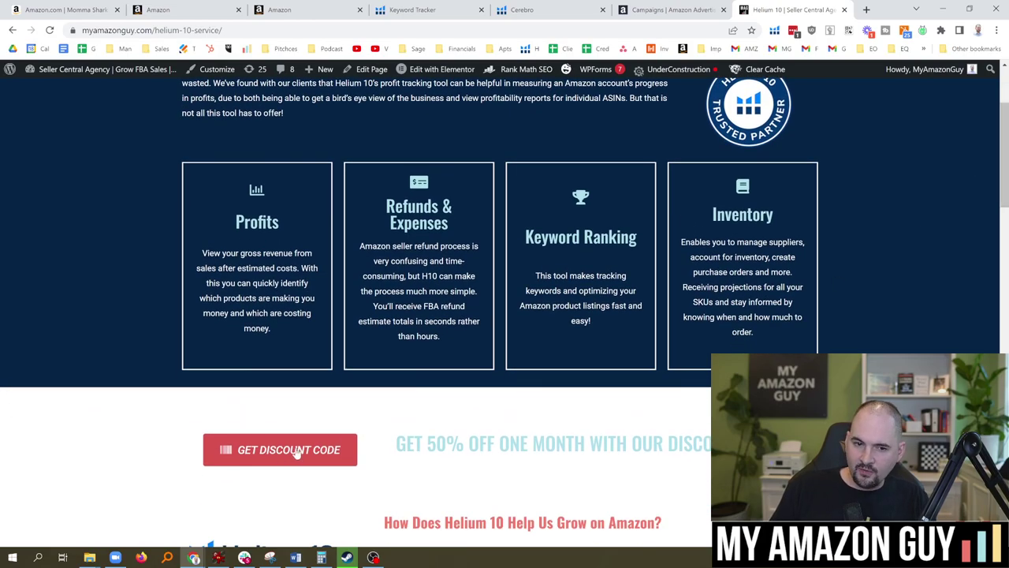
scroll(1007, 179, "down", 1)
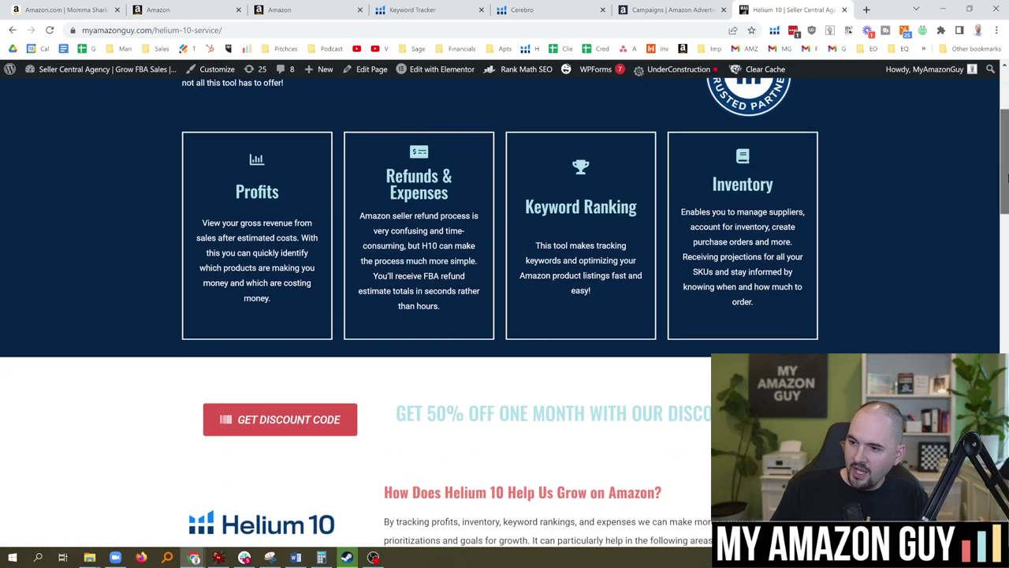
left_click_drag(1007, 178, 1007, 127)
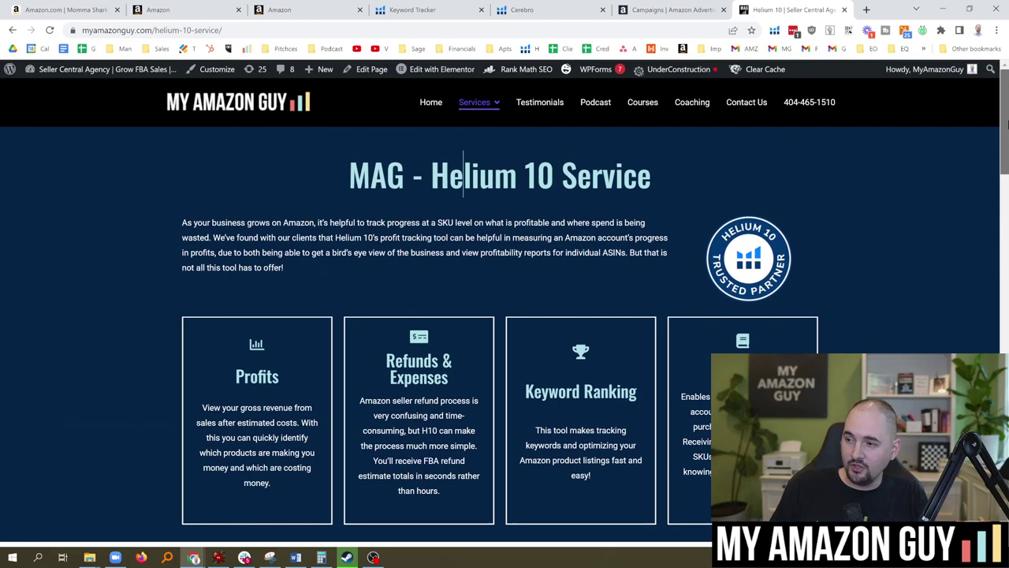
Step: Return to the Ads campaign list and scroll to the top to see $0.00 spend and sales
left_click(674, 6)
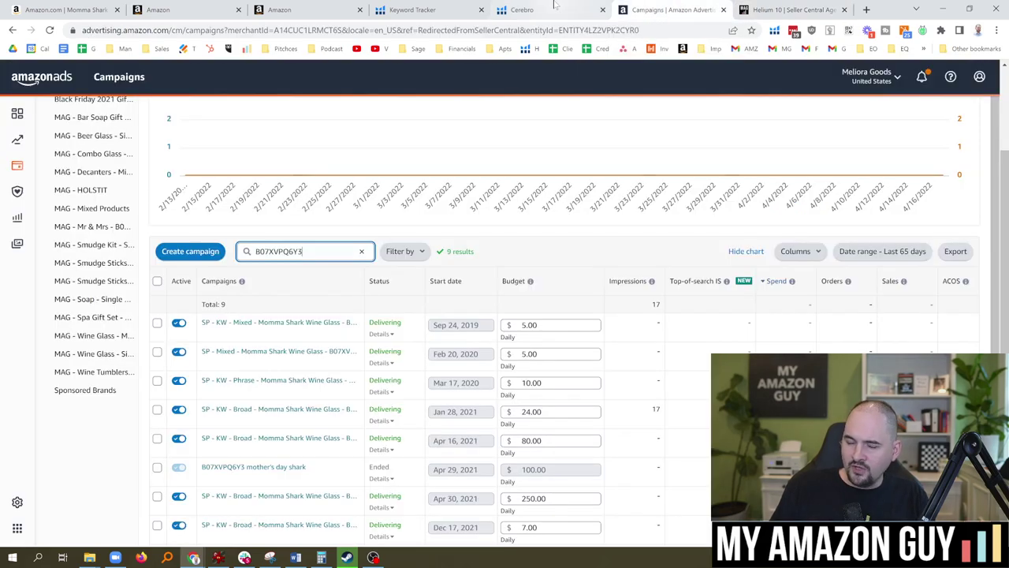
left_click(394, 176)
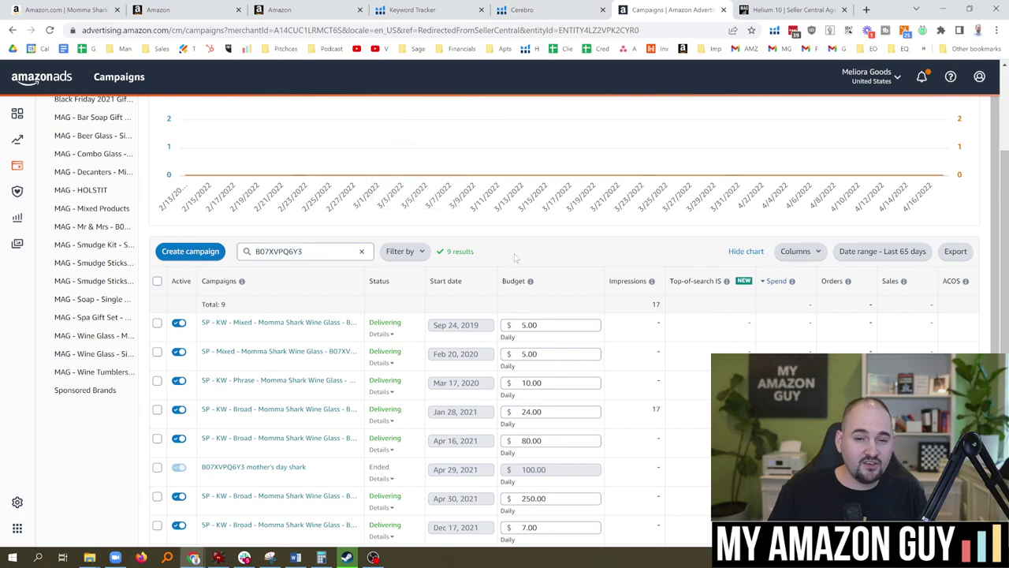
scroll(516, 241, "up", 1)
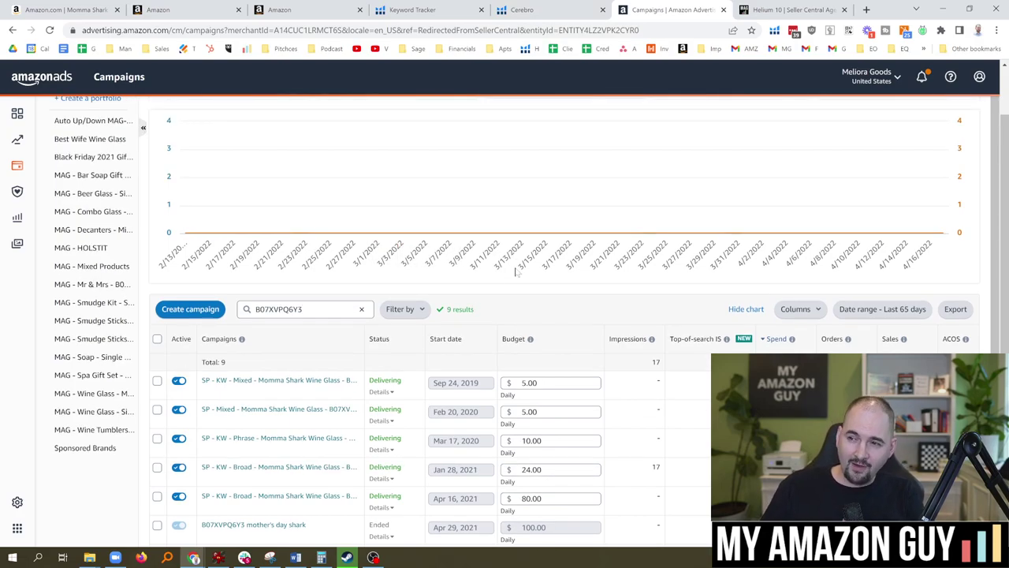
scroll(515, 272, "up", 1)
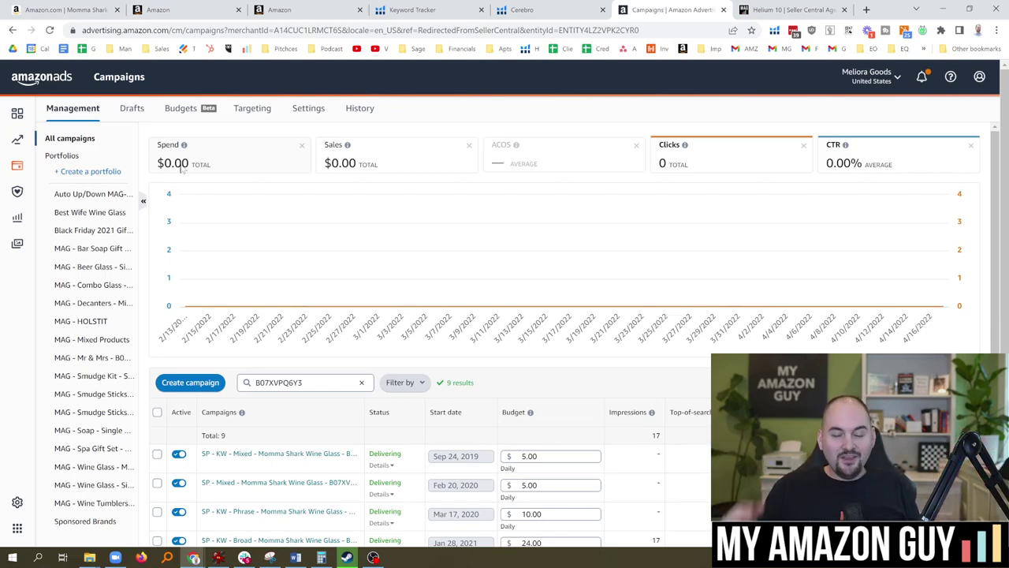
Step: Open the Momstir store from the Momma Shark wine glass page in a new tab
left_click(53, 9)
scroll(409, 153, "up", 10)
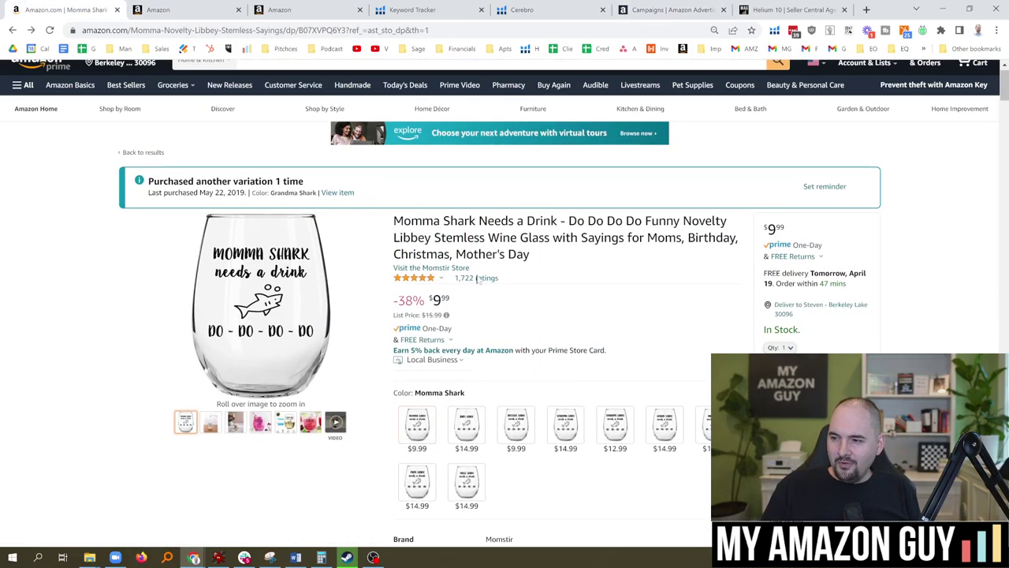
right_click(450, 272)
left_click(480, 280)
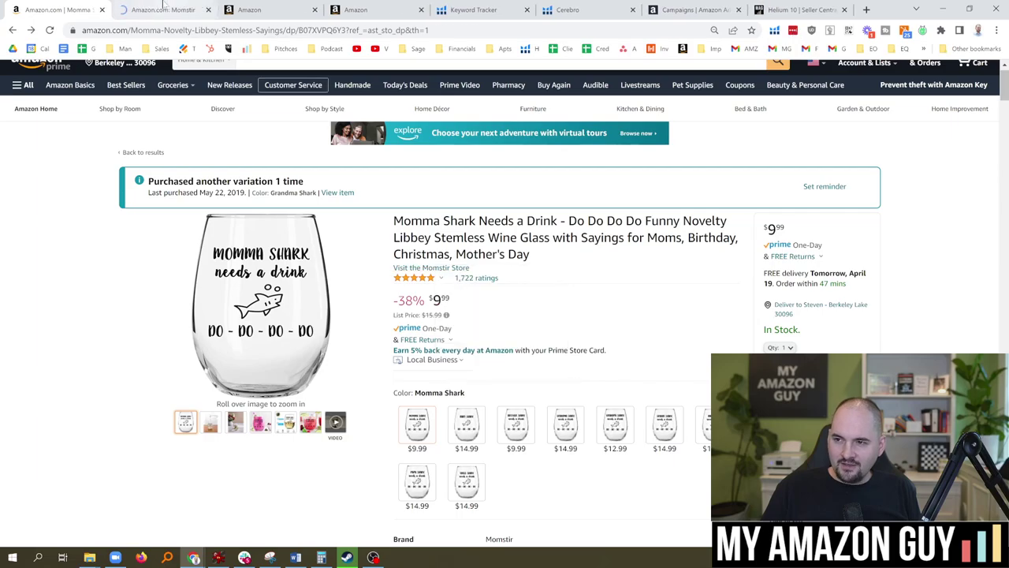
key("ctrl+Tab")
Step: Scroll through the Momstir store's wine glasses, glance back at the product page, and return
scroll(481, 194, "down", 10)
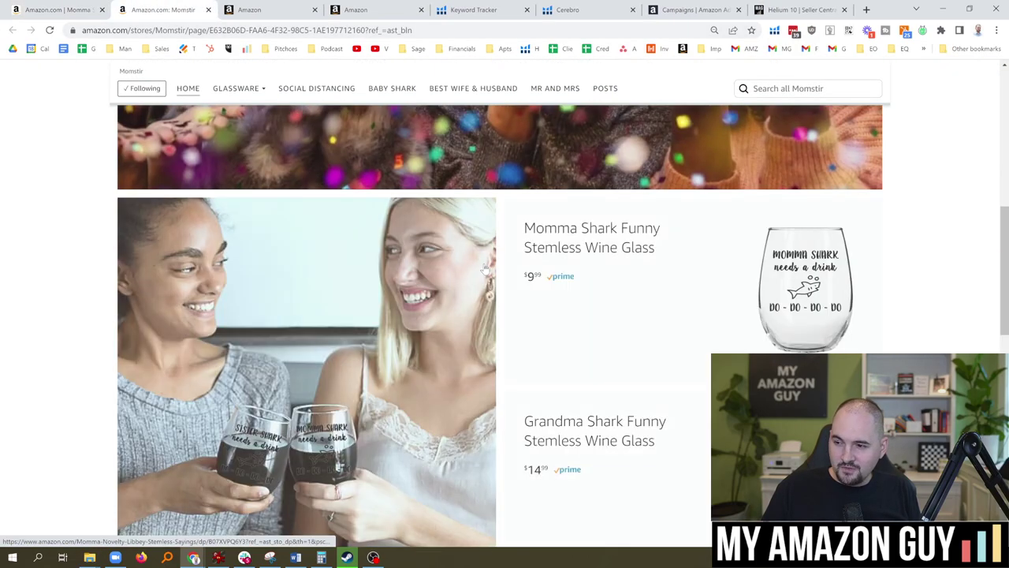
scroll(514, 276, "down", 2)
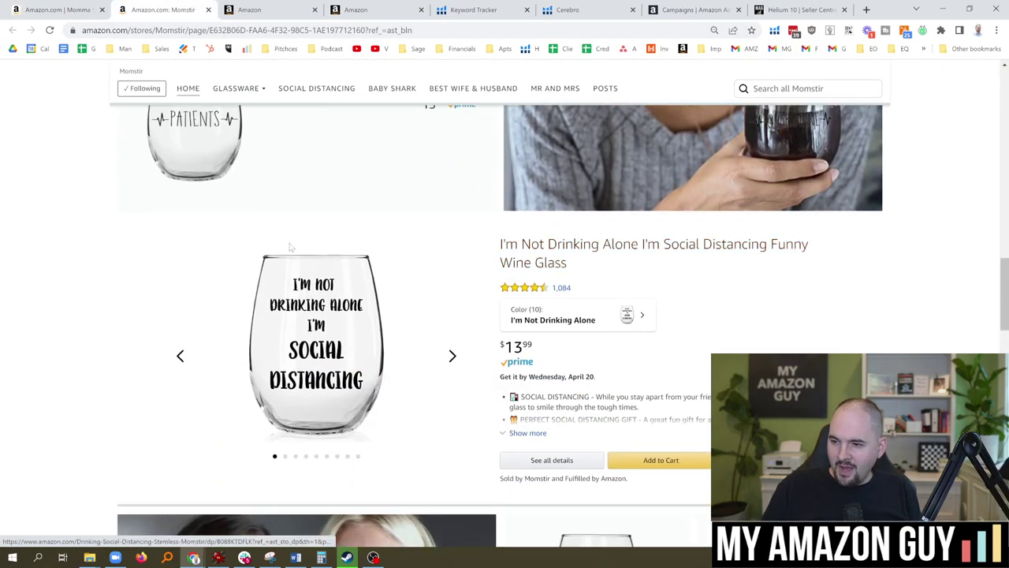
scroll(514, 276, "down", 1)
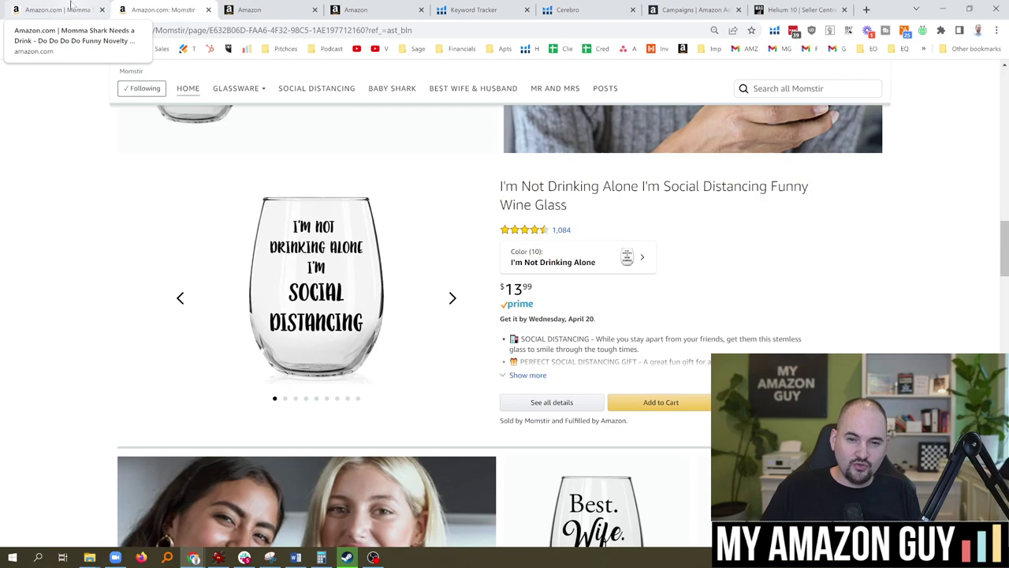
left_click(71, 5)
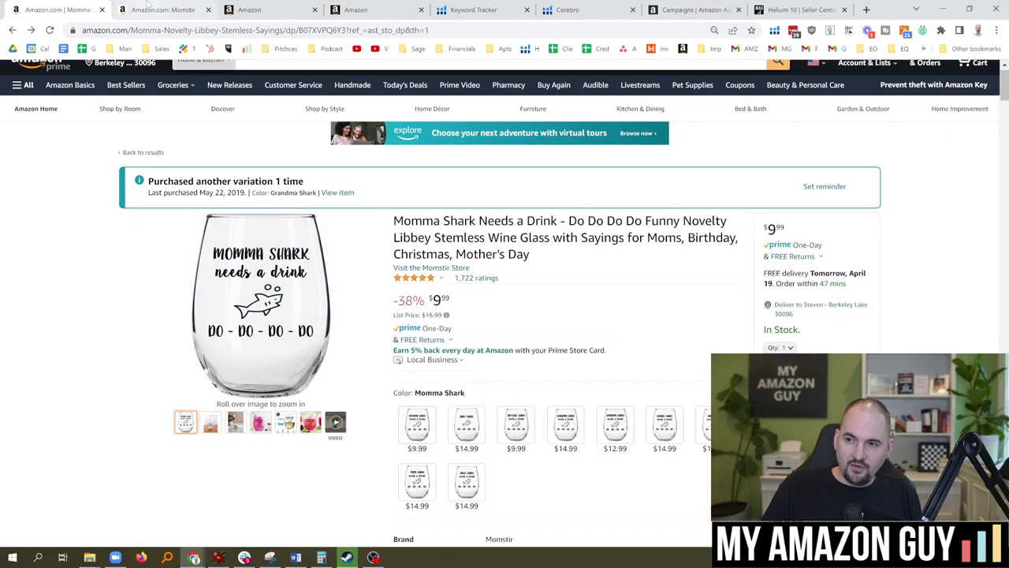
key("ctrl+Tab")
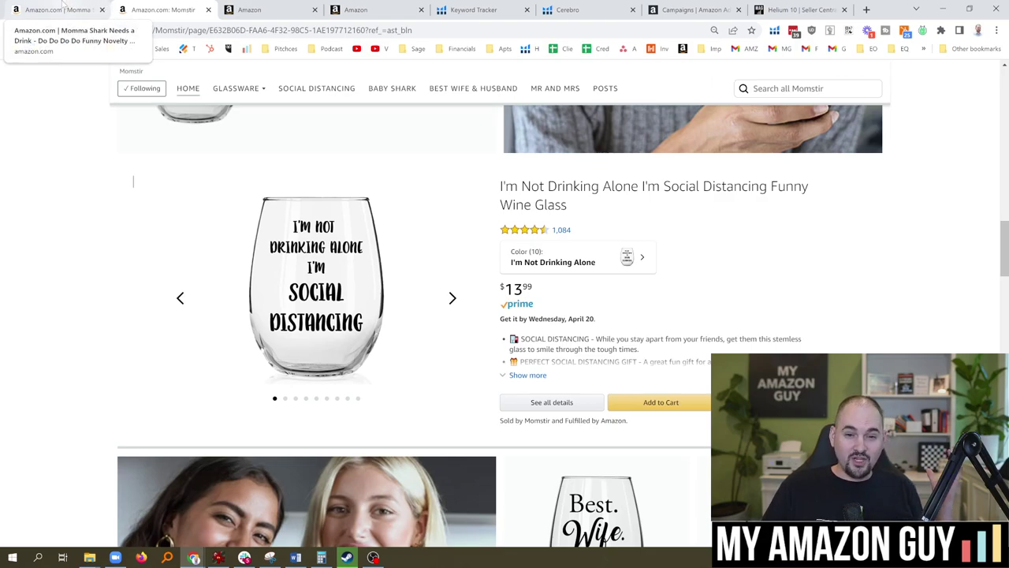
Step: Go back to the Ads campaign list and mark the 17 impressions on the Jan 28, 2021 campaign
left_click(61, 7)
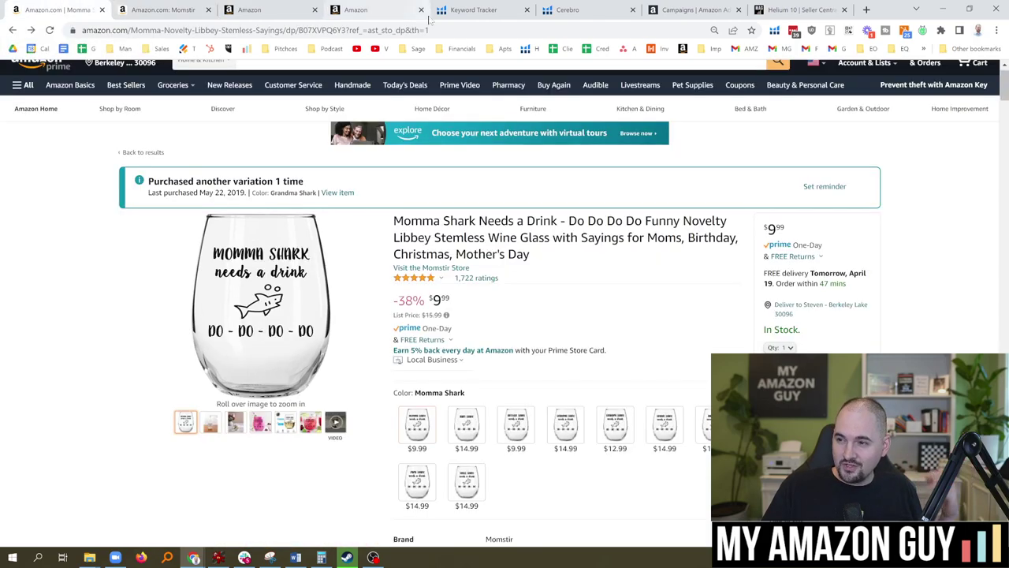
left_click(370, 9)
left_click(292, 9)
left_click(800, 10)
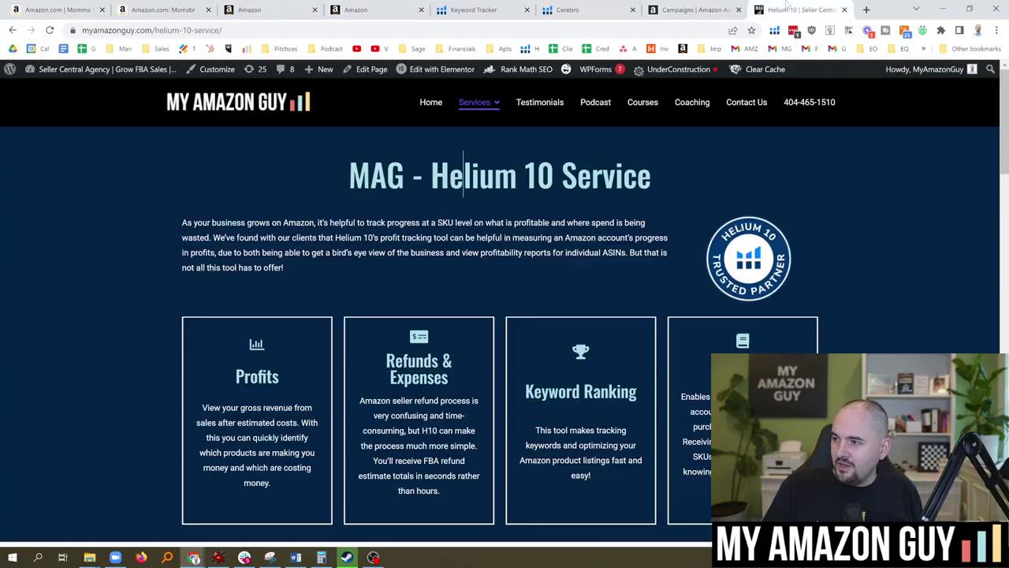
left_click(694, 10)
scroll(1007, 150, "down", 2)
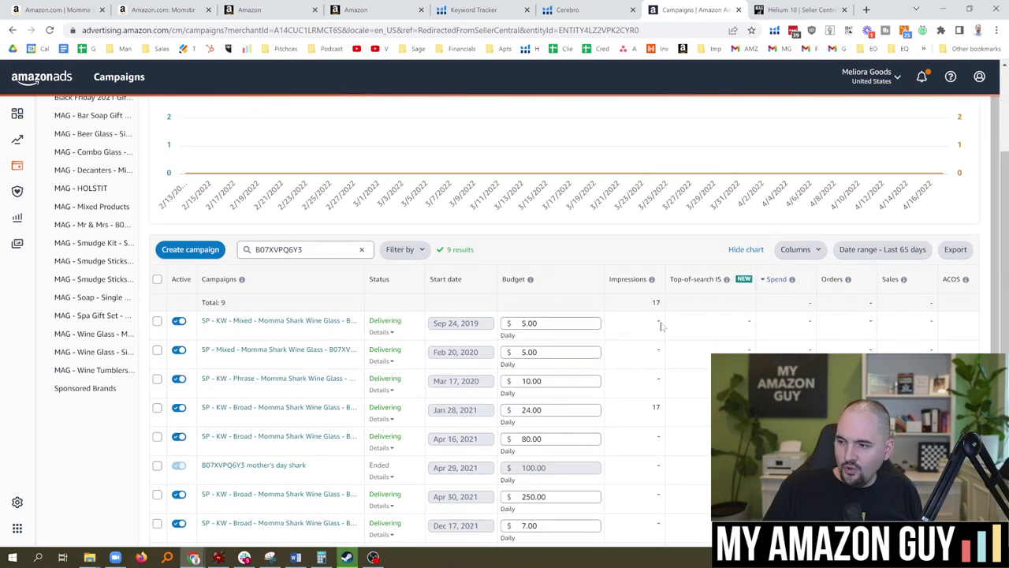
scroll(654, 362, "down", 1)
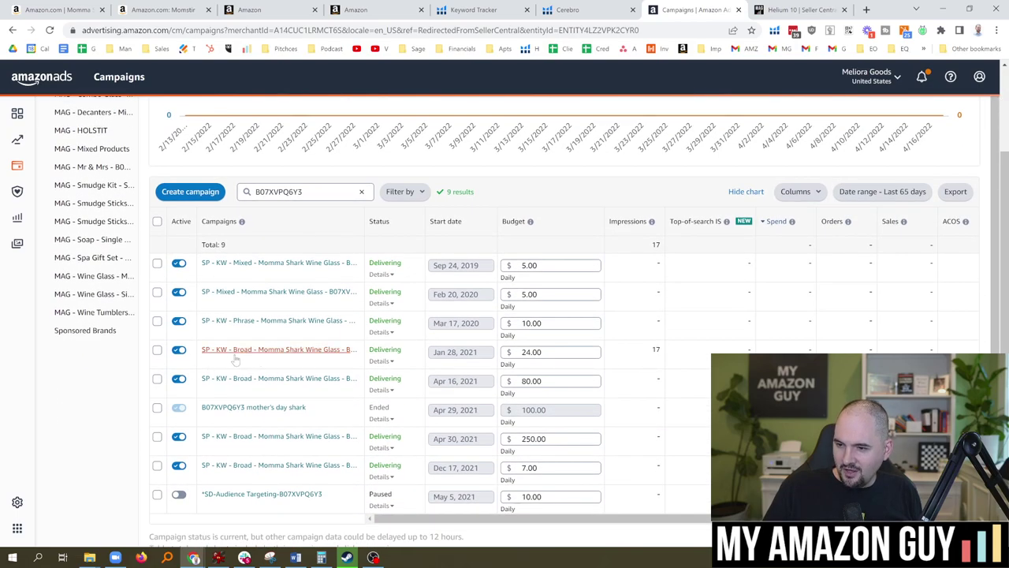
double_click(654, 350)
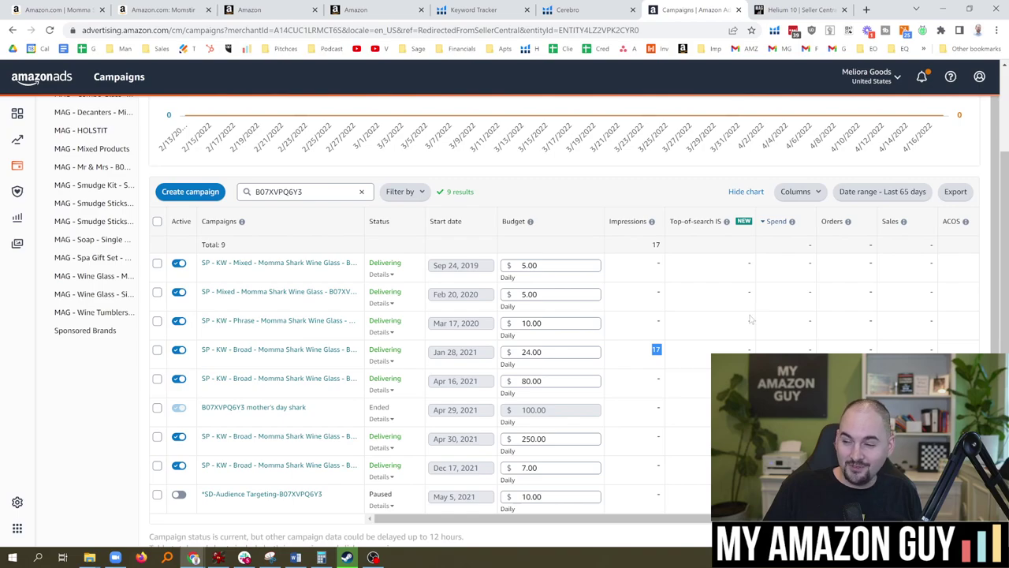
Step: Set the campaign date range to Lifetime and select the searched ASIN B07XVPQ6Y3
left_click(885, 193)
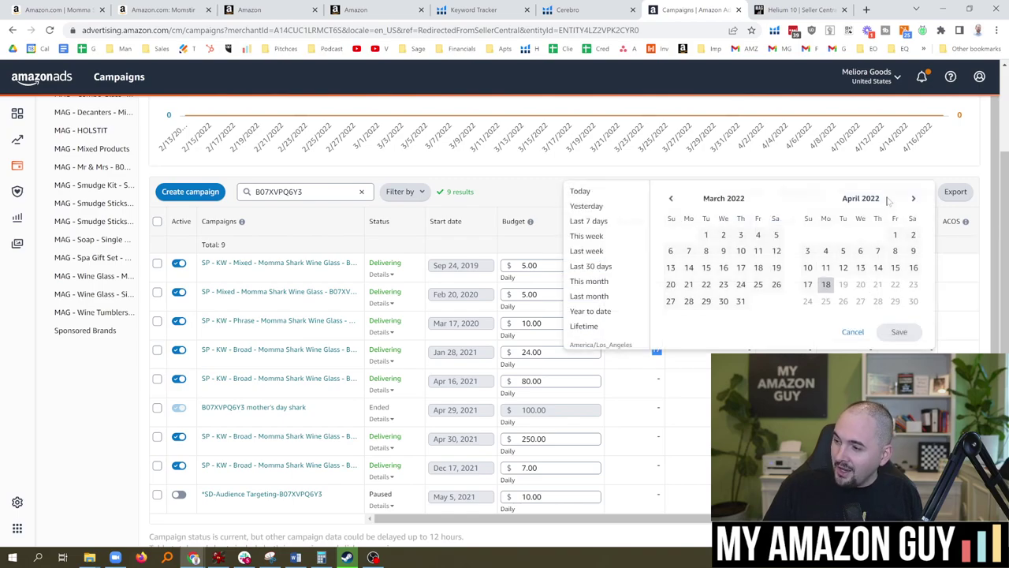
left_click(586, 326)
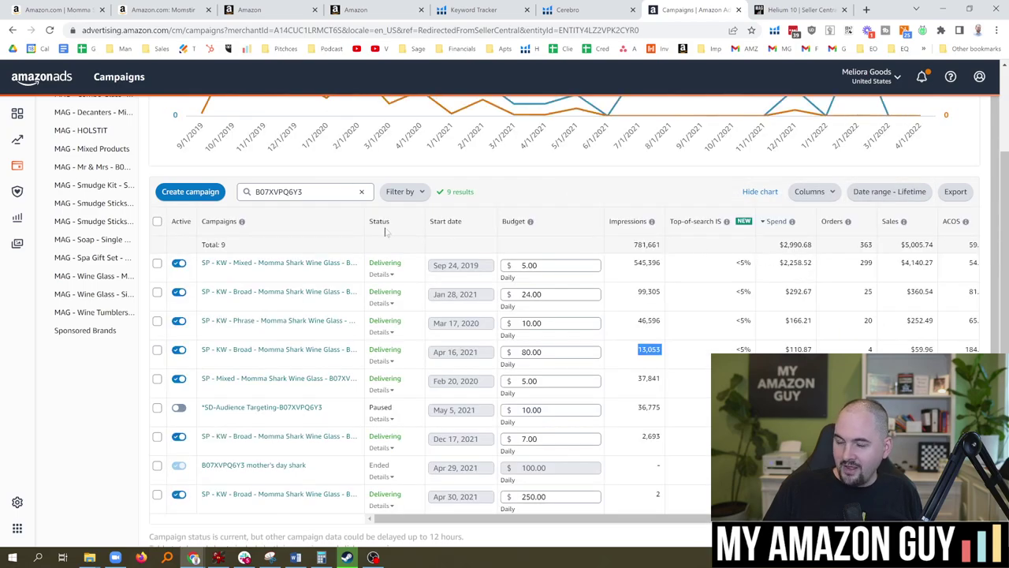
left_click(310, 192)
left_click_drag(310, 191, 254, 192)
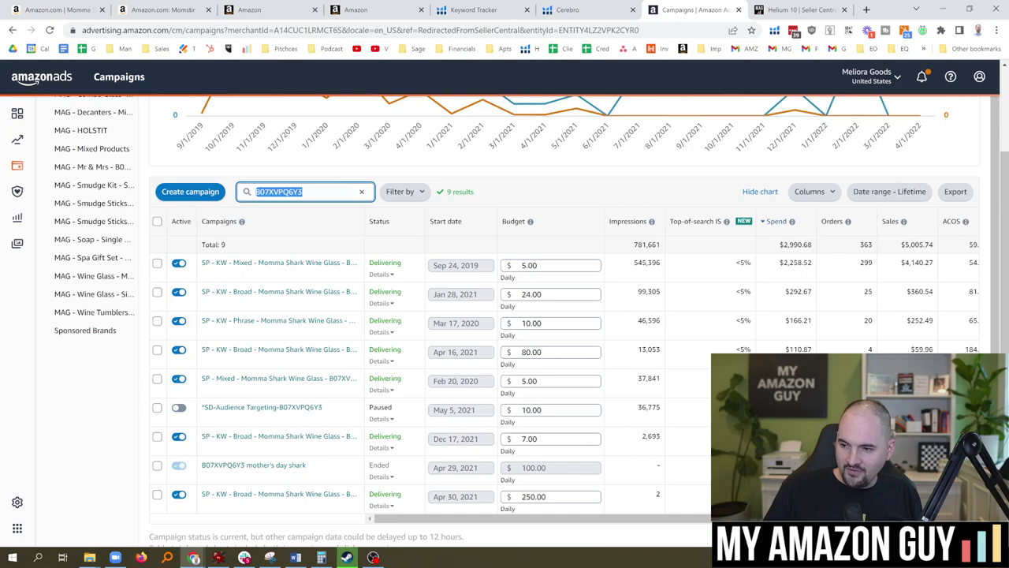
left_click(307, 192)
left_click(555, 200)
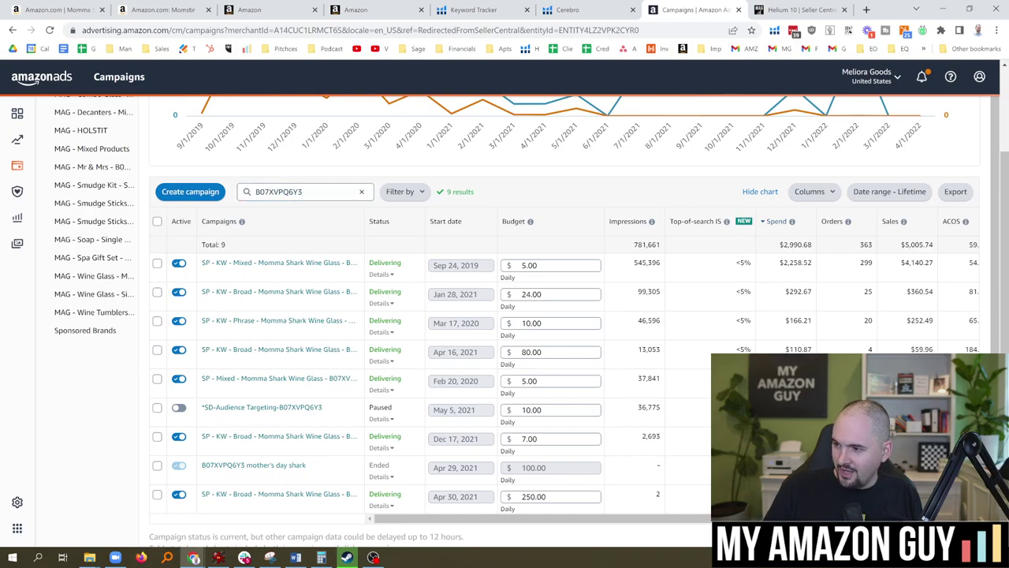
Step: Highlight the $2,990.68 lifetime spend and $5,005.74 sales totals
left_click_drag(778, 245, 816, 249)
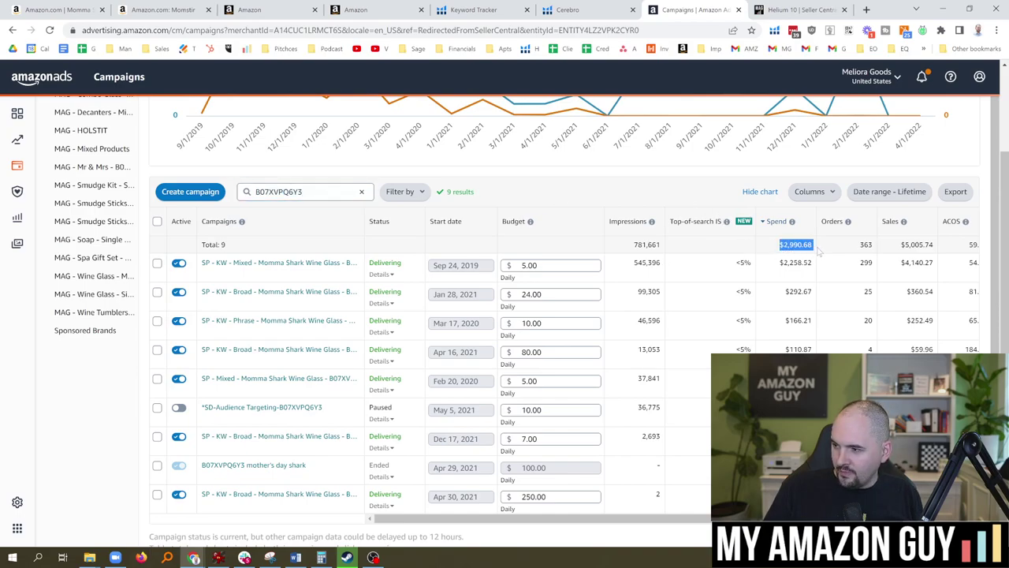
left_click_drag(905, 245, 936, 246)
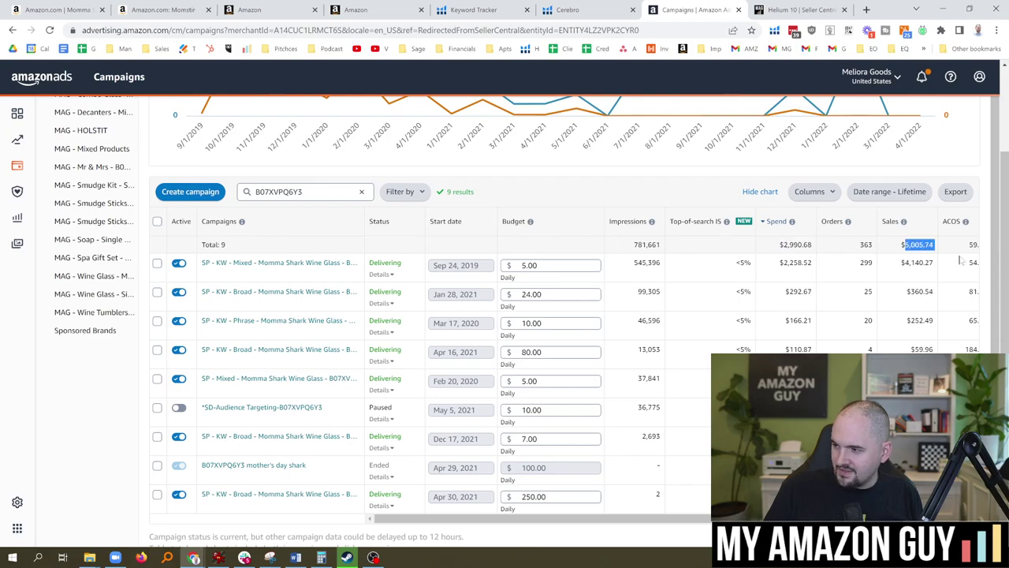
scroll(946, 315, "right", 3)
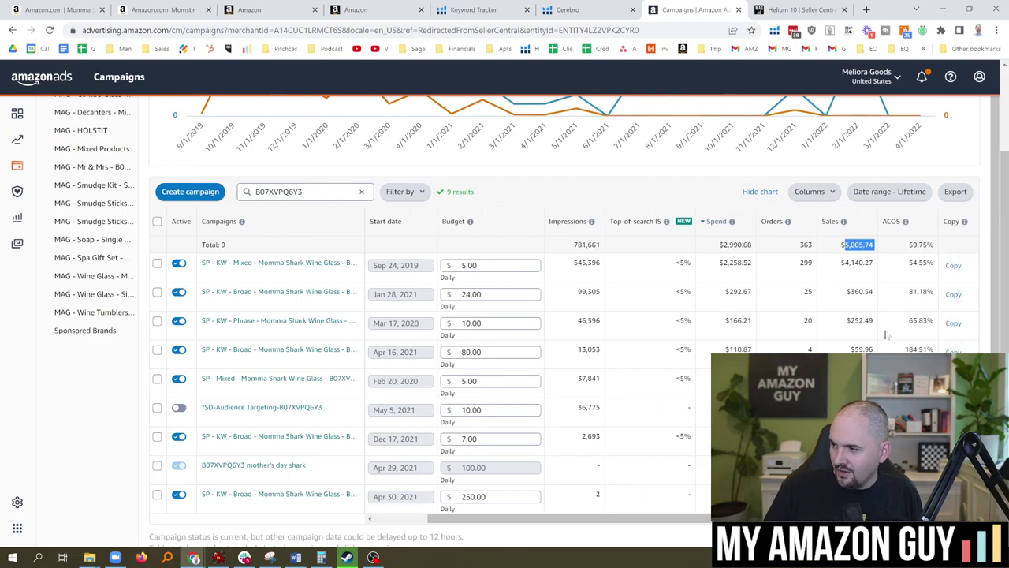
scroll(1007, 276, "up", 1)
scroll(1006, 276, "up", 1)
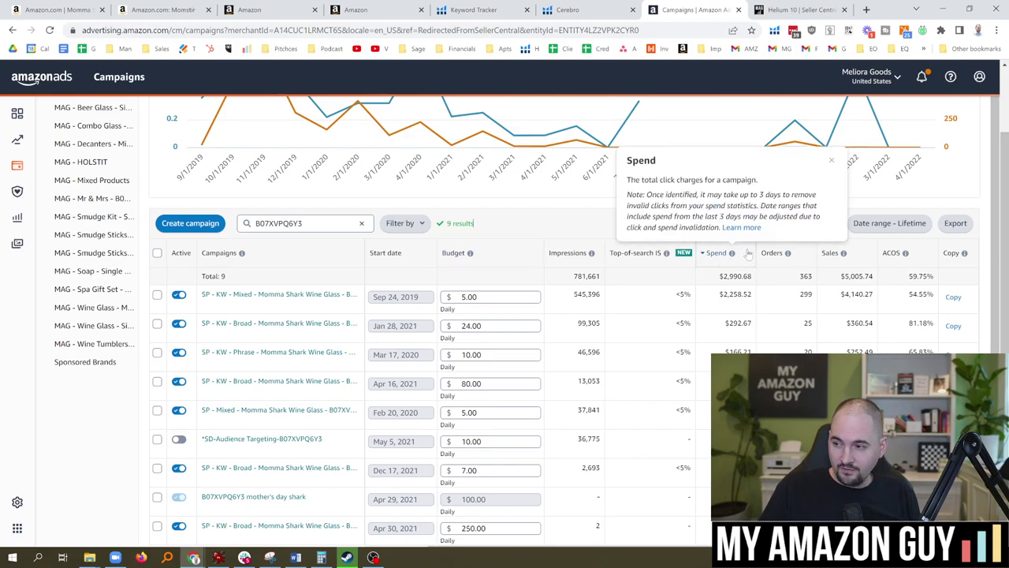
Step: Scroll up to the lifetime CTR and clicks chart, then back down the campaign table
scroll(995, 235, "up", 1)
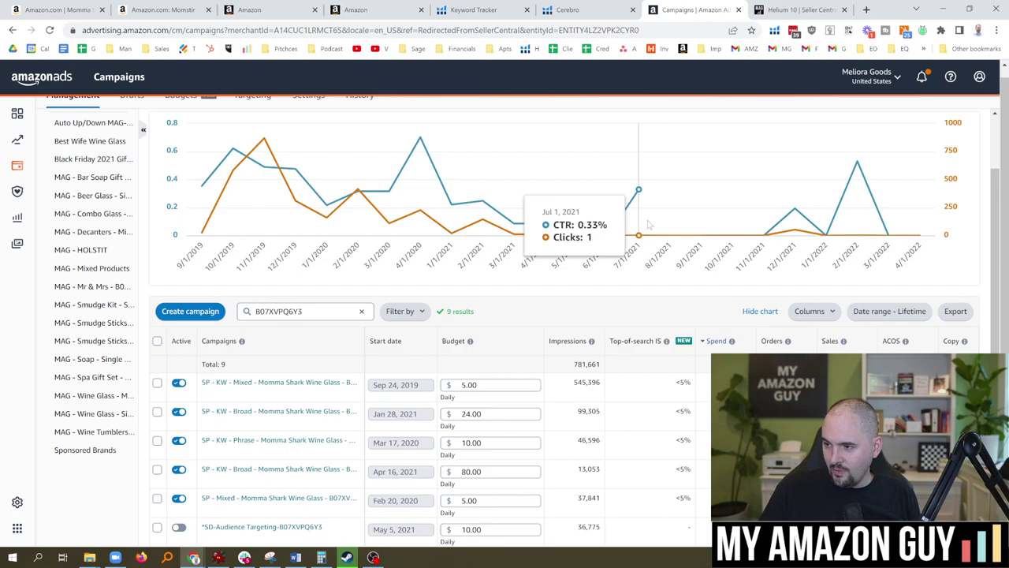
scroll(1002, 339, "down", 2)
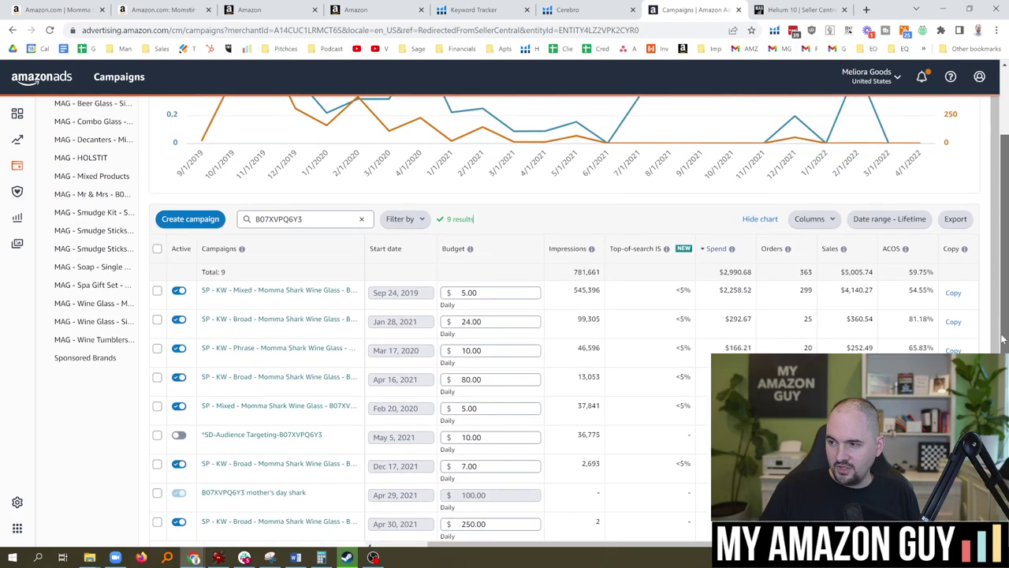
scroll(1003, 339, "down", 1)
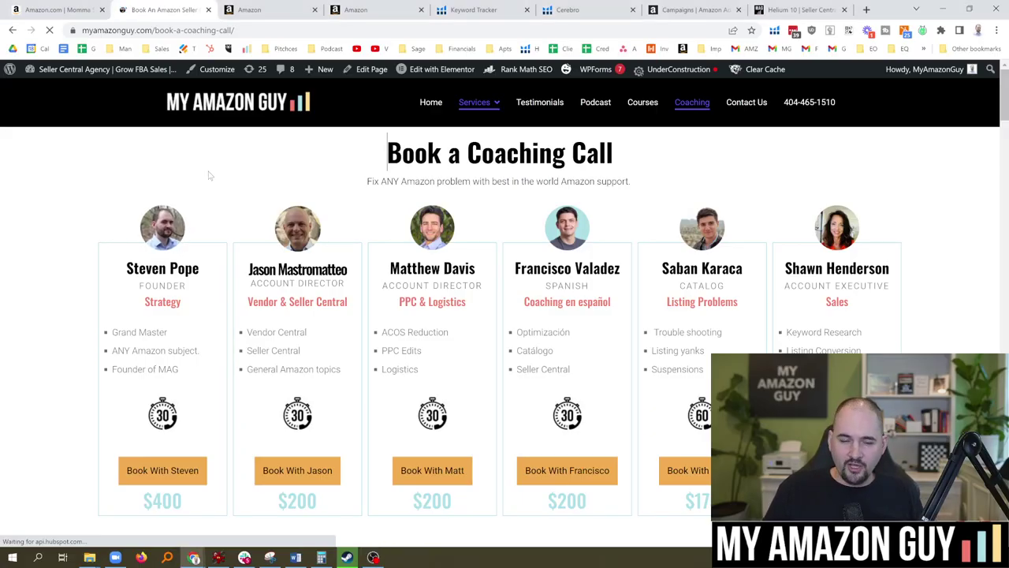
scroll(136, 312, "down", 2)
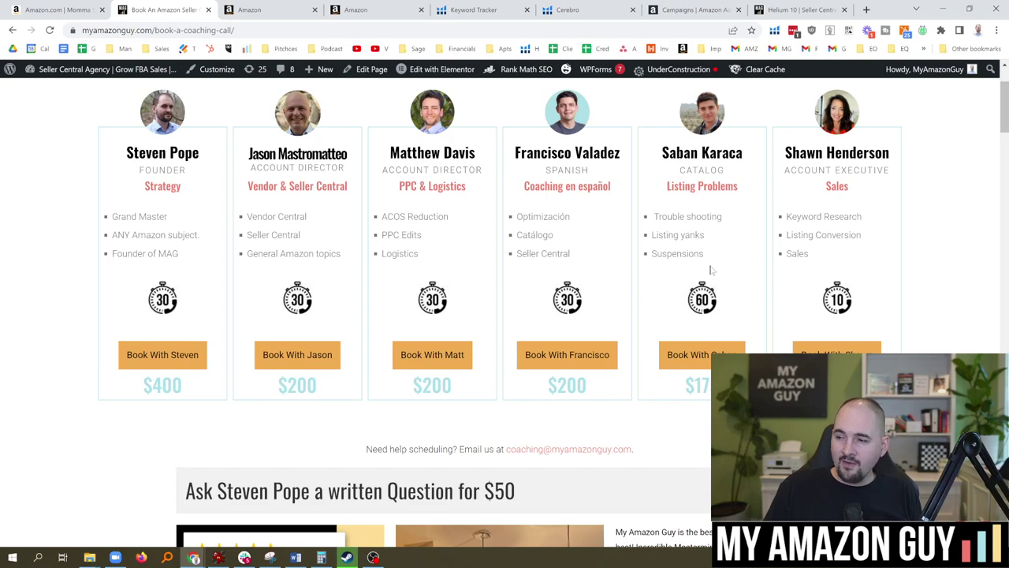
scroll(709, 270, "down", 1)
scroll(709, 269, "down", 2)
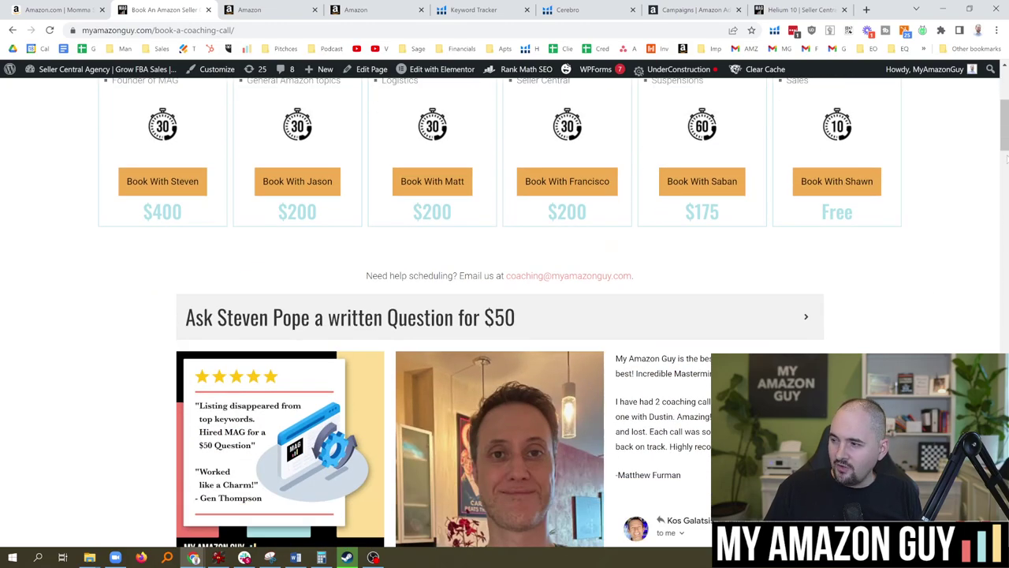
scroll(406, 167, "down", 3)
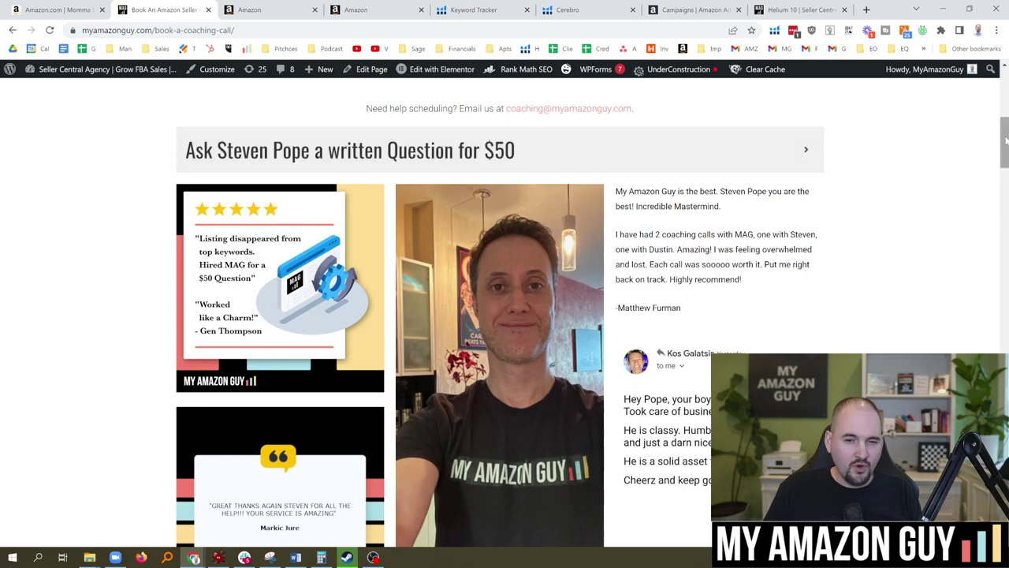
left_click_drag(1007, 140, 1006, 94)
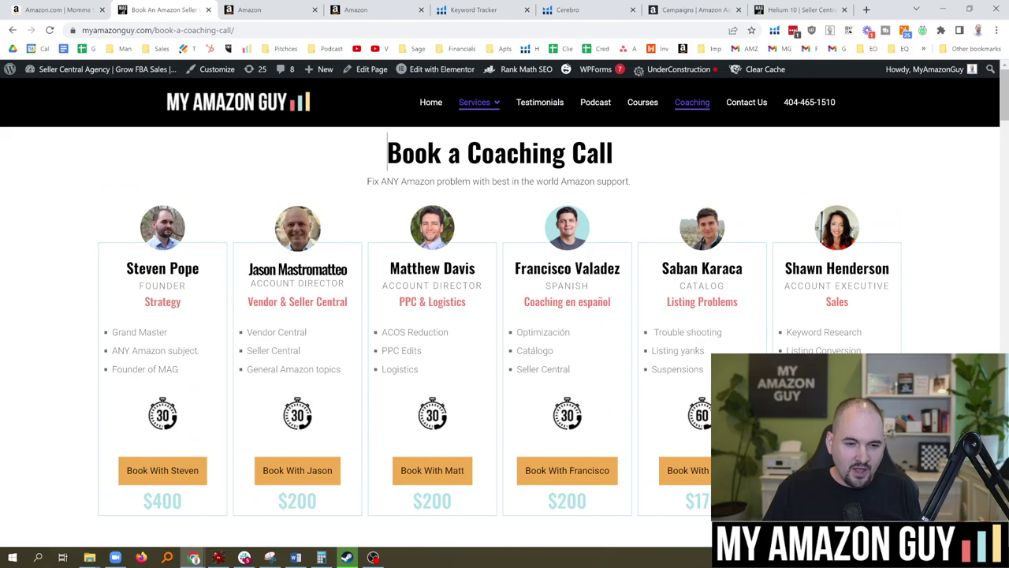